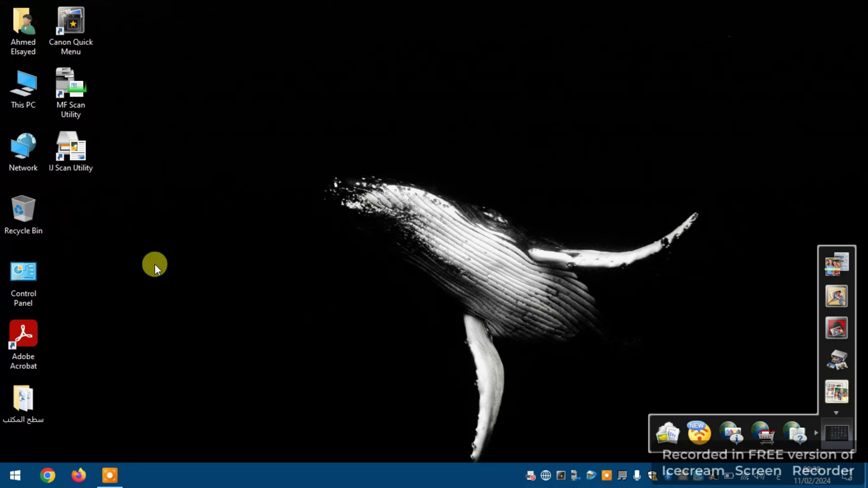
In Downloads, extract the password-protected Canon Pixma G540 archive with Extract Here, entering its password.
{"action": "double_click", "coordinate": [34, 39]}
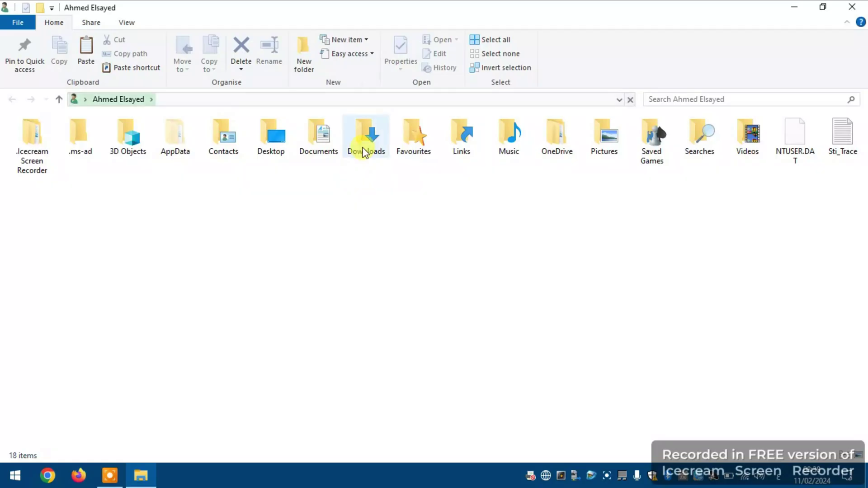
{"action": "double_click", "coordinate": [364, 152]}
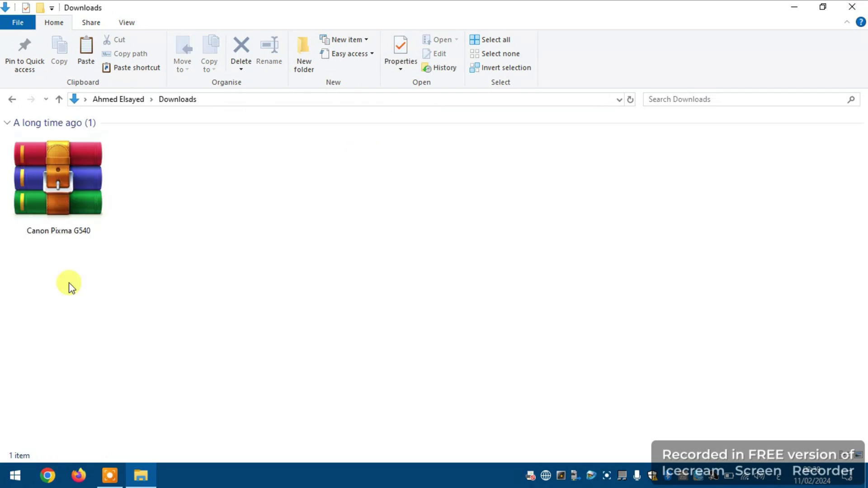
{"action": "left_click", "coordinate": [56, 184]}
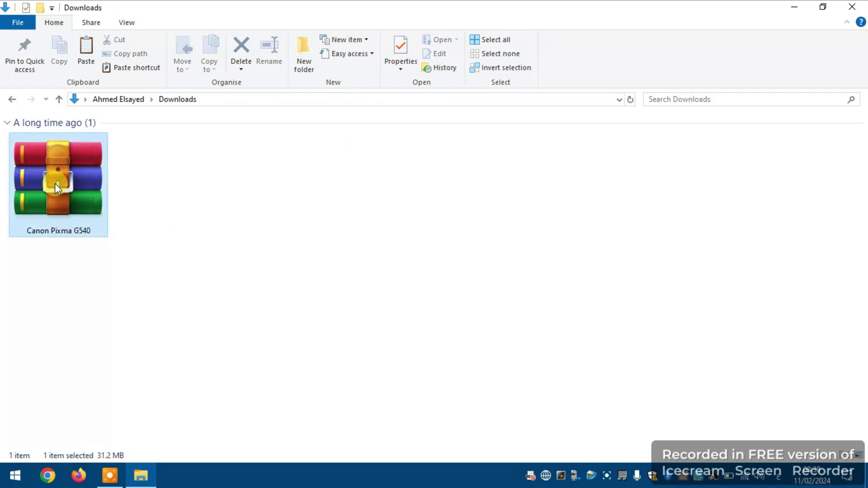
{"action": "right_click", "coordinate": [55, 183]}
{"action": "left_click", "coordinate": [83, 248]}
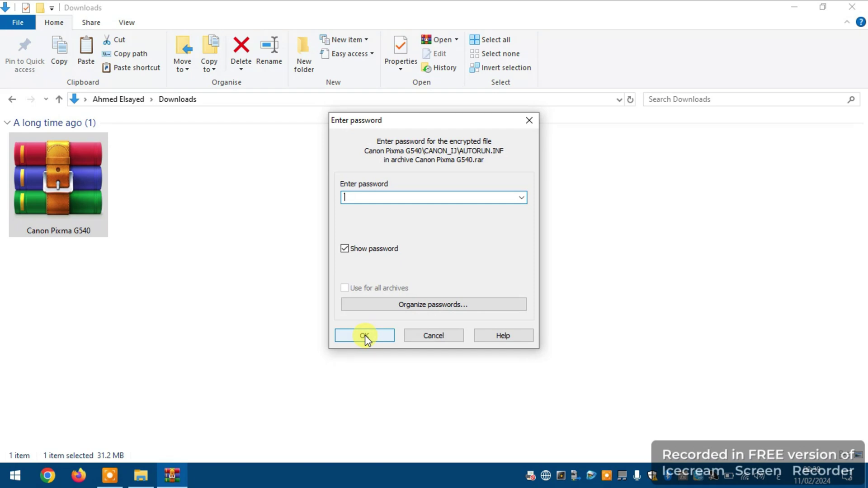
{"action": "left_click", "coordinate": [387, 335]}
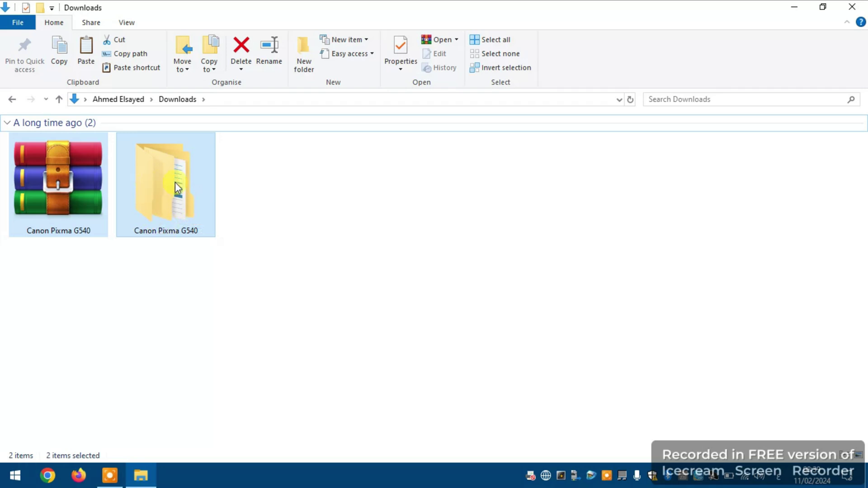
Browse Canon Pixma G540 > CANON_IJ > win > Driver > DrvSetup and run SETUP64.
{"action": "left_click", "coordinate": [158, 261]}
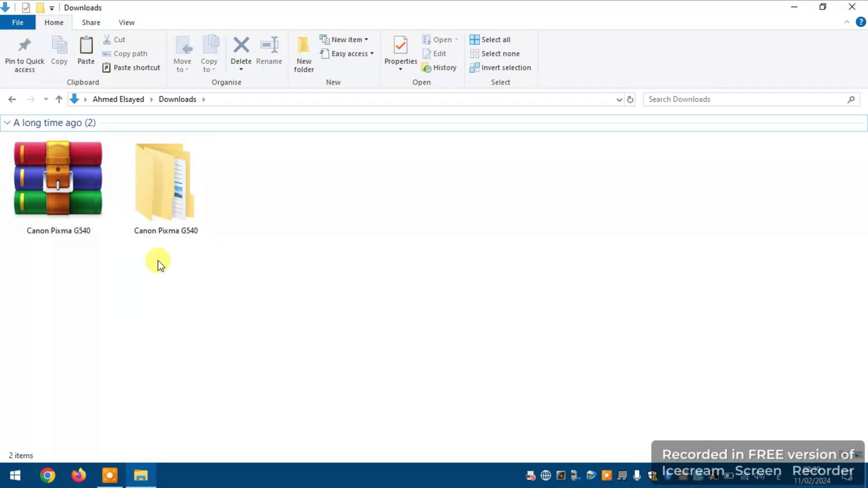
{"action": "double_click", "coordinate": [176, 209]}
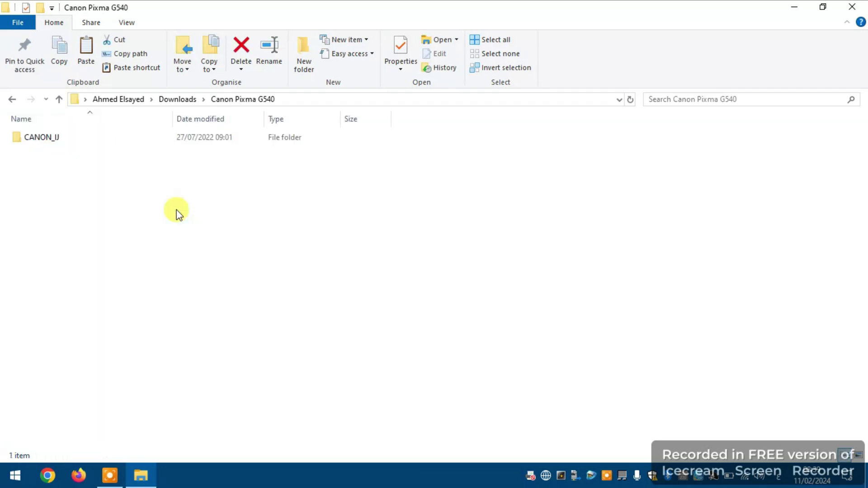
{"action": "double_click", "coordinate": [59, 140]}
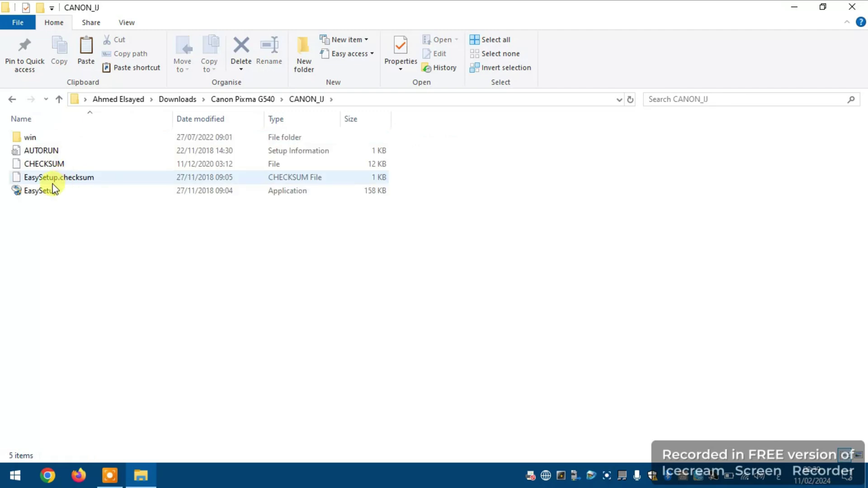
{"action": "double_click", "coordinate": [49, 138]}
{"action": "left_click", "coordinate": [50, 137]}
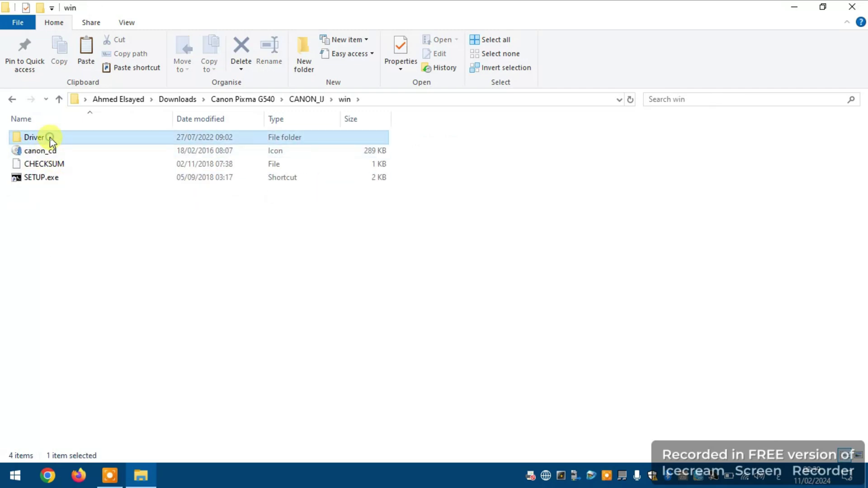
{"action": "double_click", "coordinate": [50, 137]}
{"action": "double_click", "coordinate": [36, 151]}
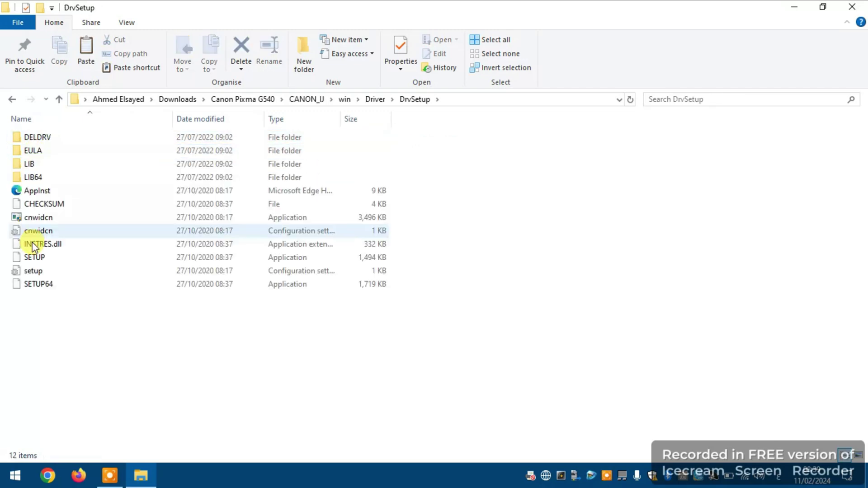
{"action": "double_click", "coordinate": [28, 284]}
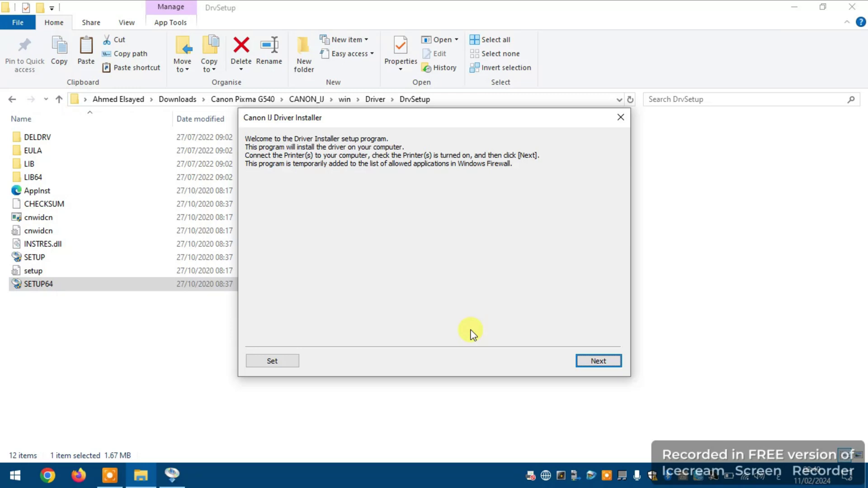
Switch the installer's language to Arabic and advance to the licence agreement.
{"action": "left_click", "coordinate": [282, 361]}
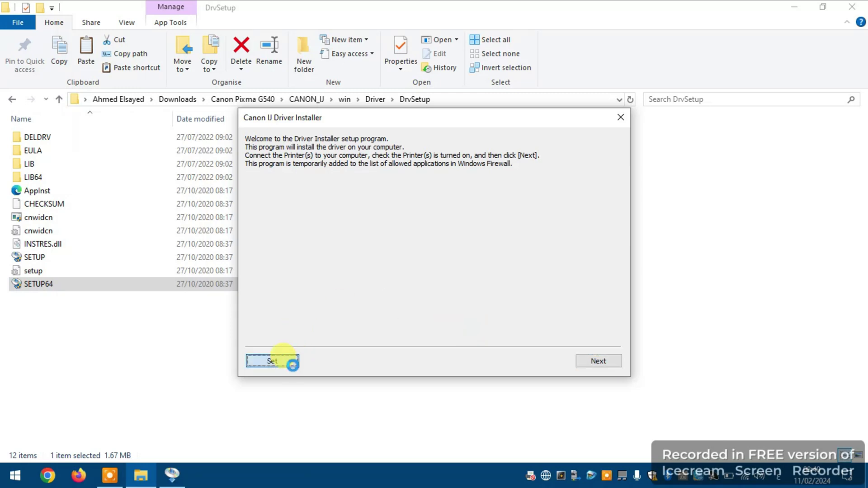
{"action": "left_click", "coordinate": [265, 193]}
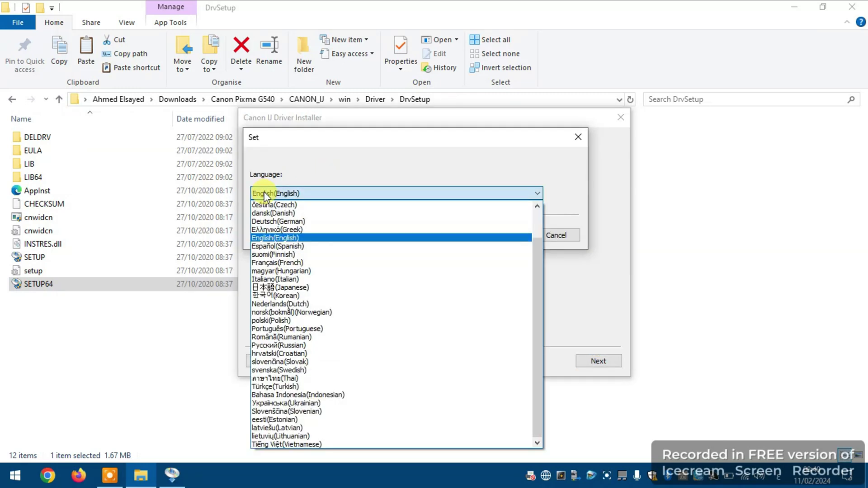
{"action": "scroll", "coordinate": [295, 240], "scroll_direction": "up", "scroll_amount": 3}
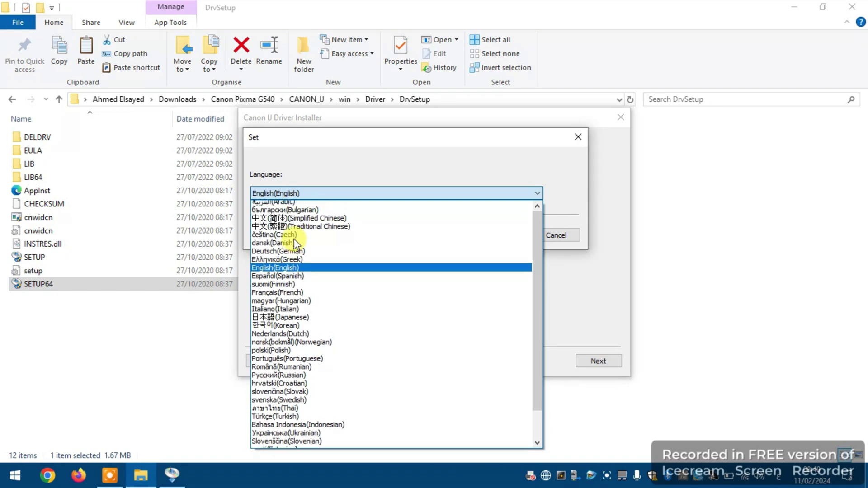
{"action": "left_click", "coordinate": [315, 205]}
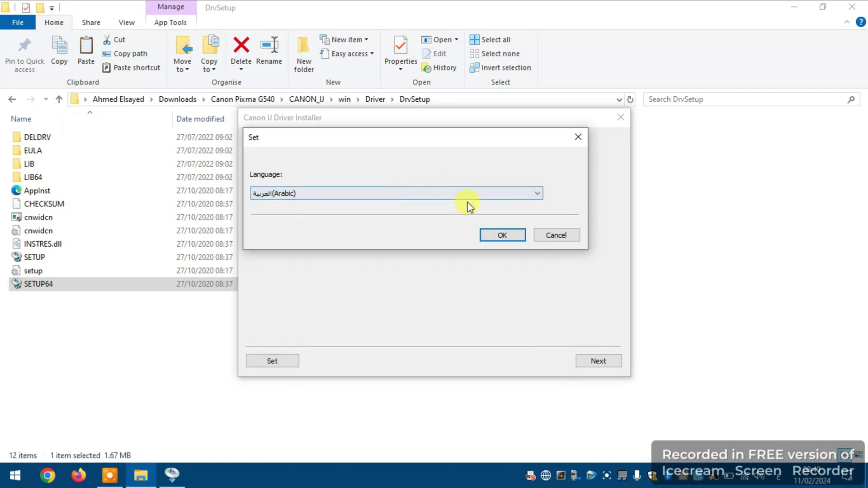
{"action": "left_click", "coordinate": [501, 235]}
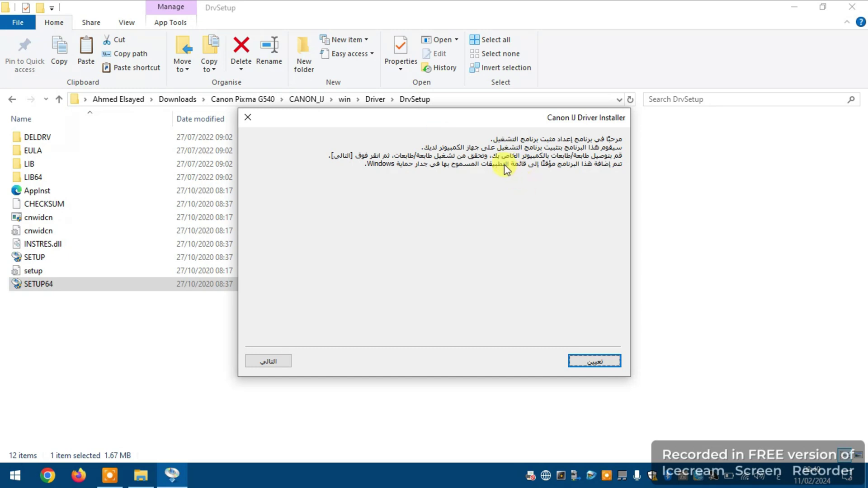
{"action": "left_click", "coordinate": [271, 360]}
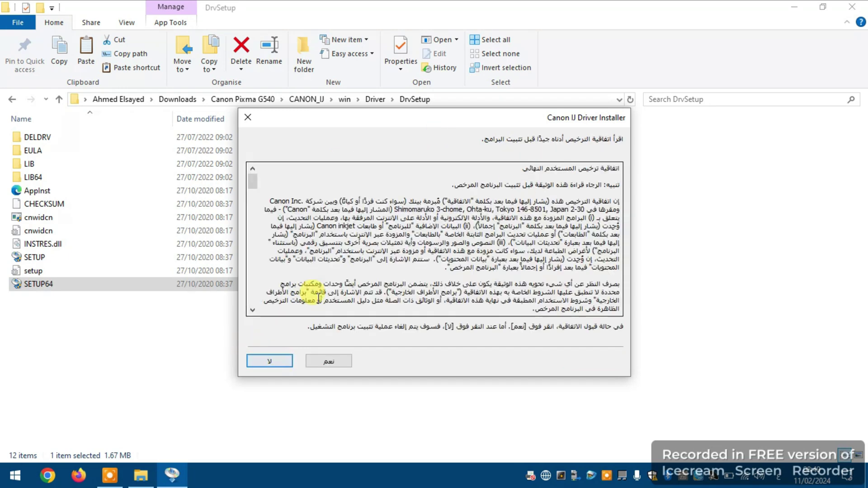
Accept the licence, search again, select the G500 series printer, install its driver and finish.
{"action": "left_click", "coordinate": [333, 360]}
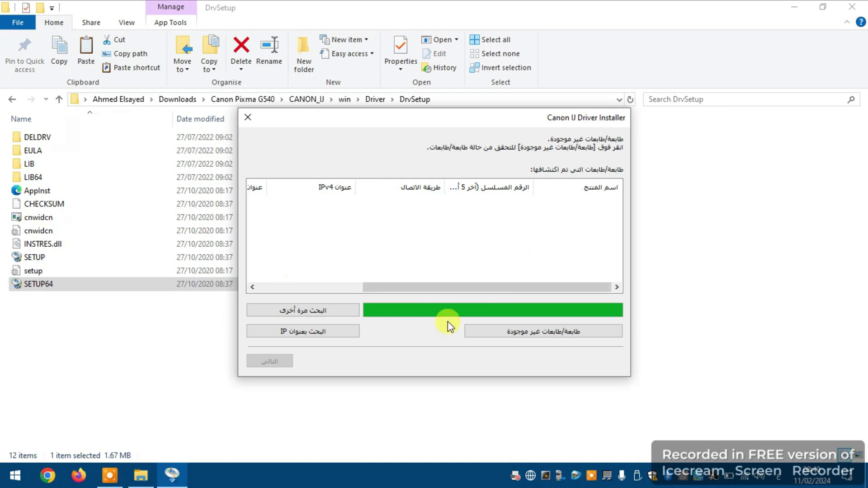
{"action": "left_click", "coordinate": [319, 311]}
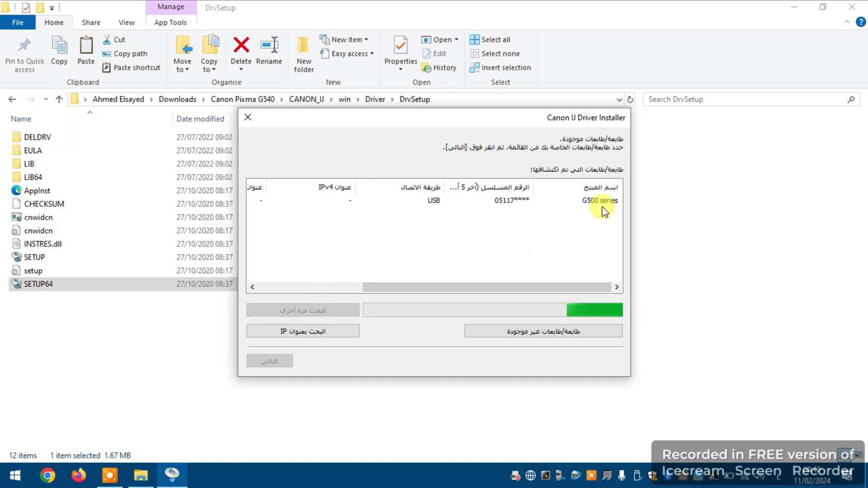
{"action": "left_click", "coordinate": [602, 201]}
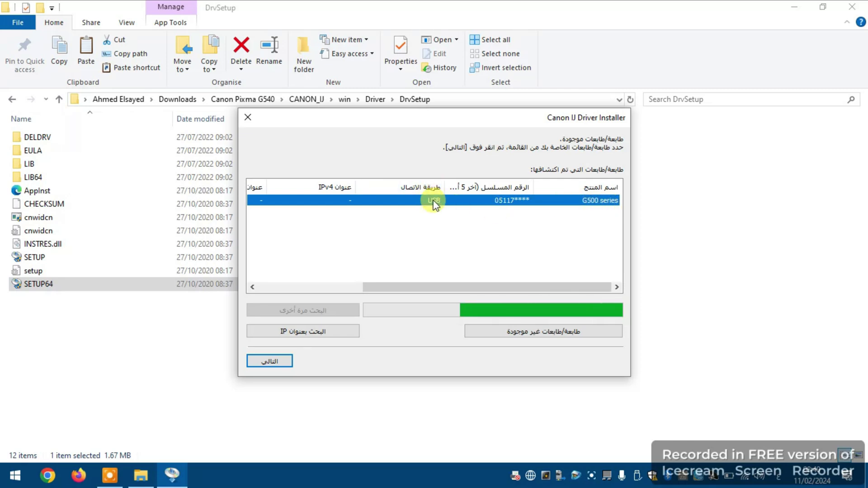
{"action": "left_click", "coordinate": [275, 363]}
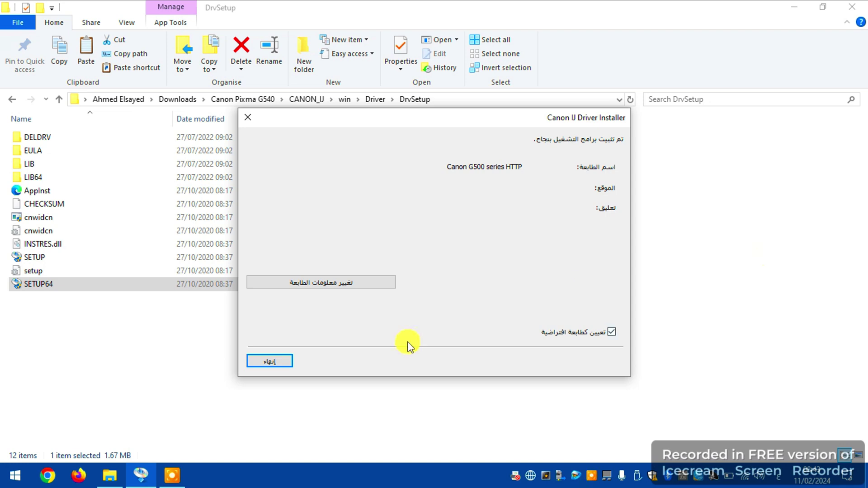
{"action": "left_click", "coordinate": [282, 361]}
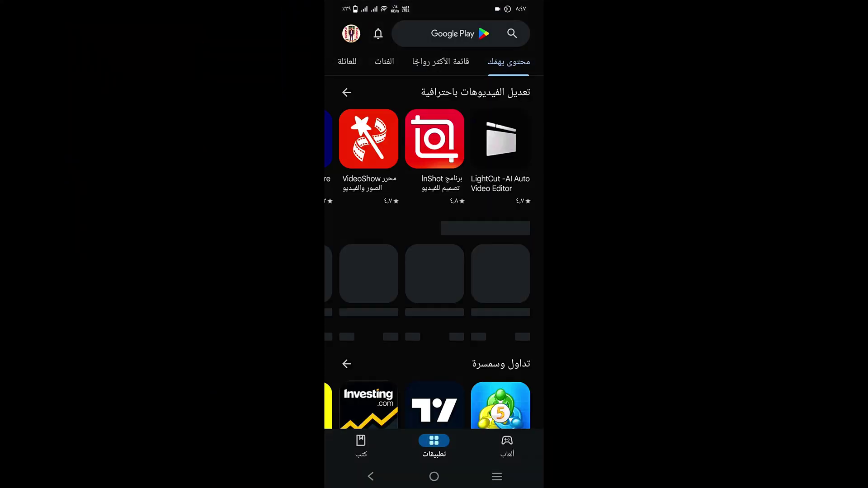
Search Play Store for 'canon', install Canon PRINT by Canon Inc., and launch it.
{"action": "left_click", "coordinate": [452, 33]}
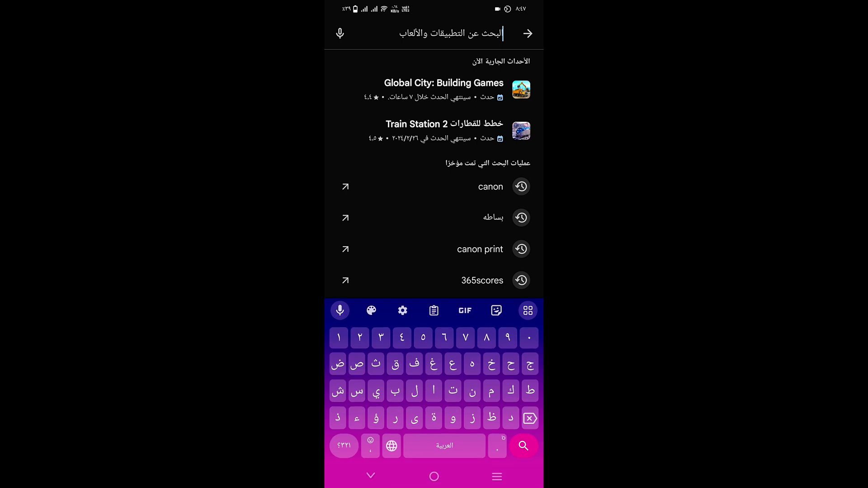
{"action": "left_click", "coordinate": [392, 446]}
{"action": "type", "text": "canon"}
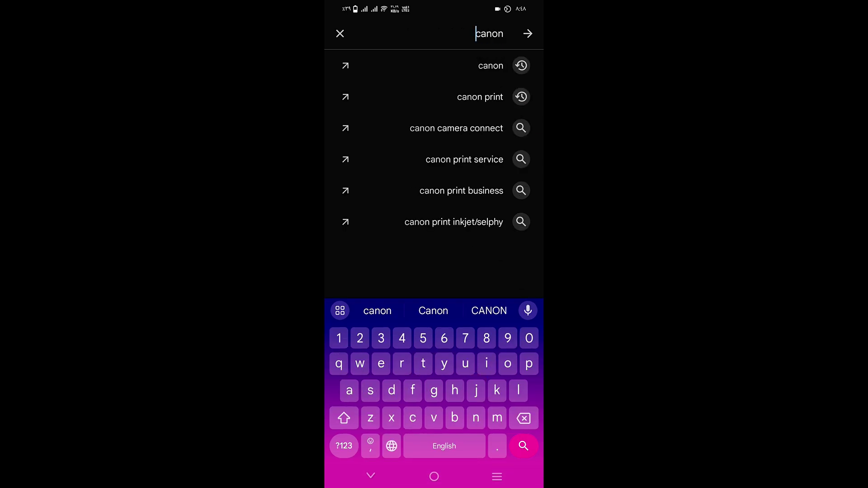
{"action": "key", "text": "Return"}
{"action": "scroll", "coordinate": [434, 257], "scroll_direction": "down", "scroll_amount": 5}
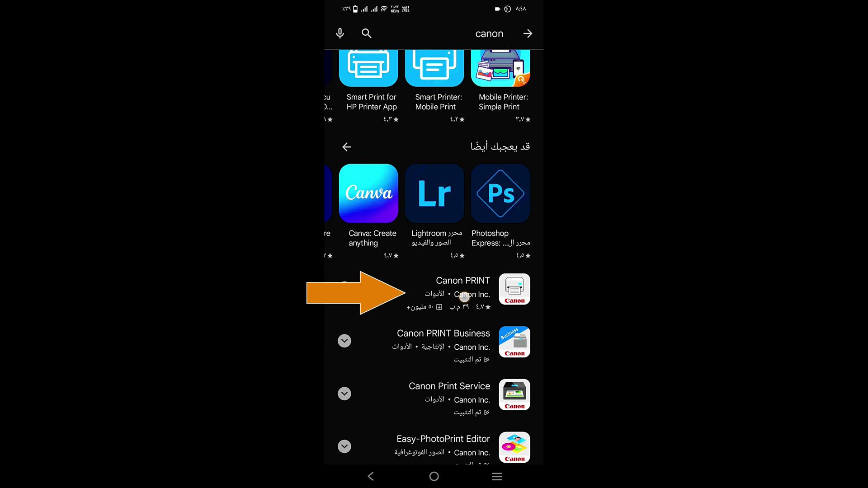
{"action": "left_click", "coordinate": [464, 296]}
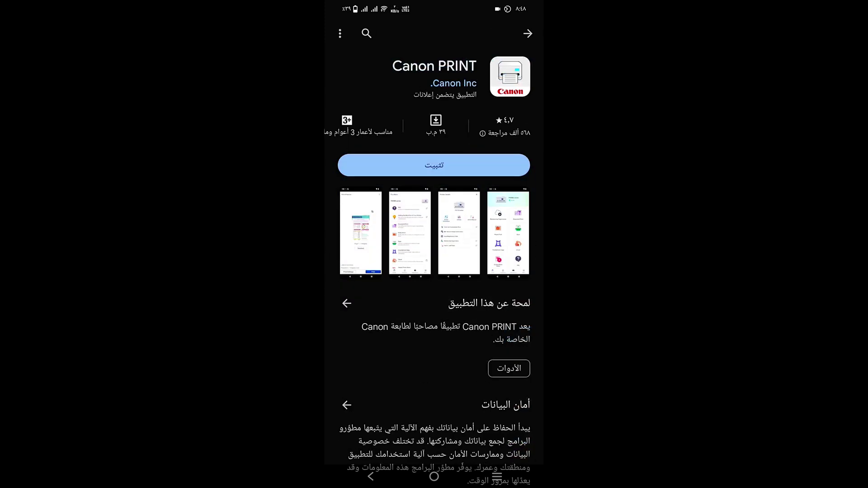
{"action": "left_click", "coordinate": [434, 165]}
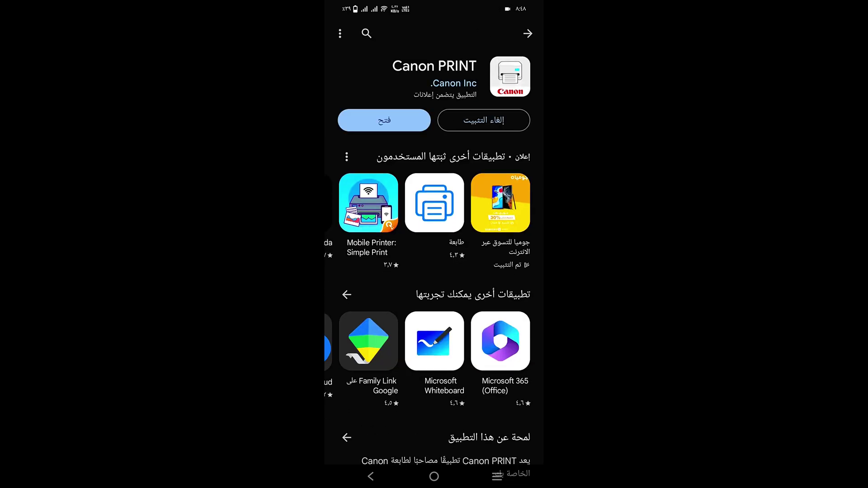
{"action": "left_click", "coordinate": [384, 120]}
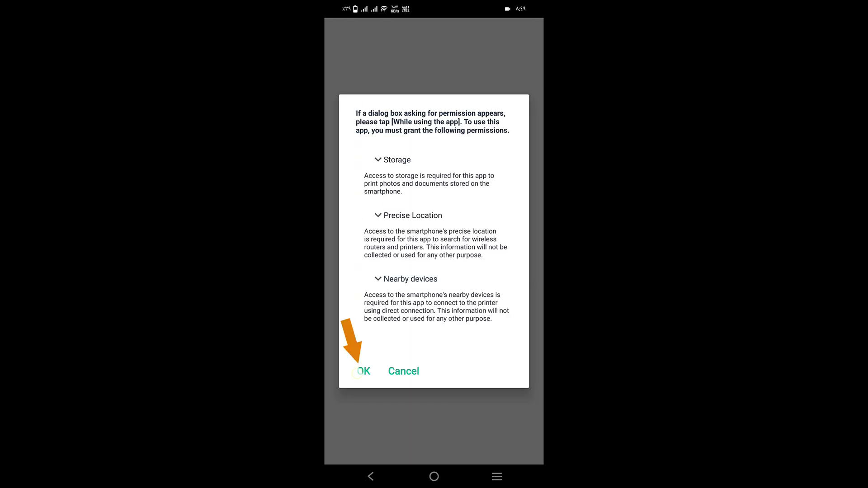
Grant location (while using the app) and photo access, then go to Add/Switch printers.
{"action": "left_click", "coordinate": [363, 371]}
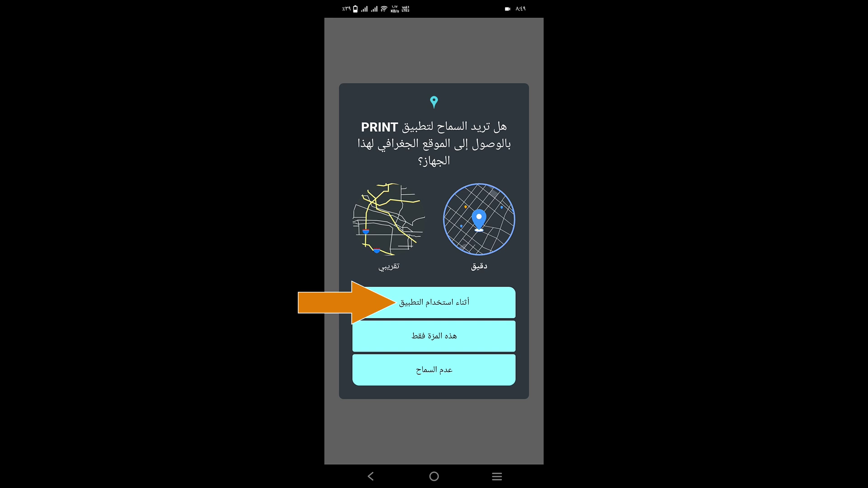
{"action": "left_click", "coordinate": [397, 302]}
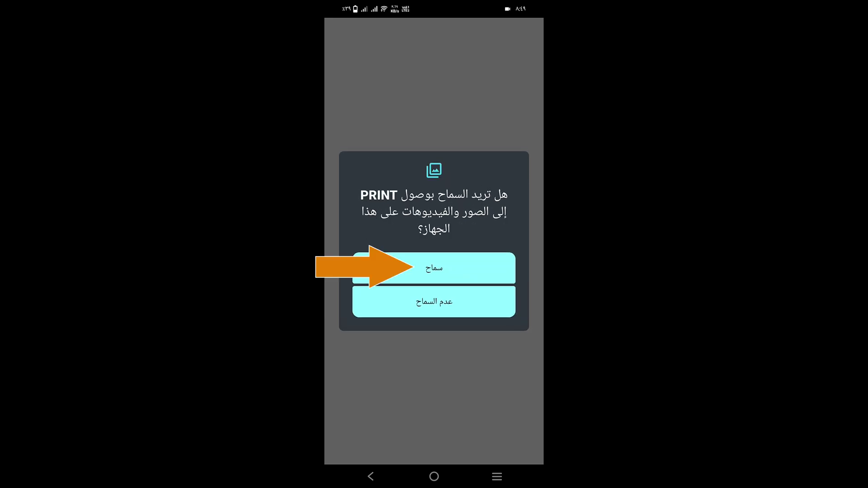
{"action": "left_click", "coordinate": [484, 264]}
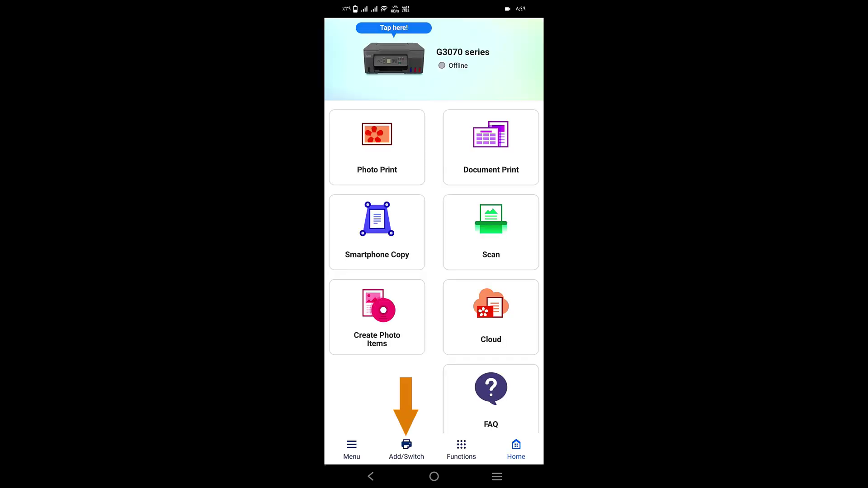
{"action": "left_click", "coordinate": [406, 449]}
Choose 'Connect via wireless router' as the connection type for an unfound printer.
{"action": "left_click", "coordinate": [515, 420]}
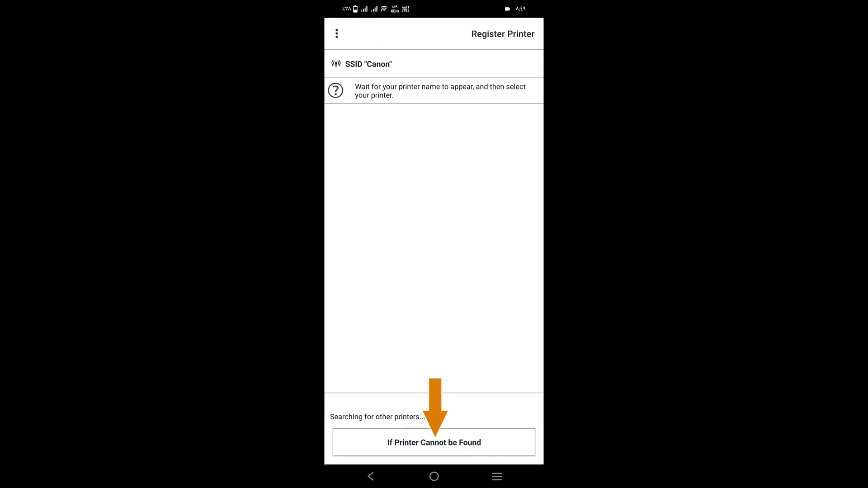
{"action": "left_click", "coordinate": [433, 443]}
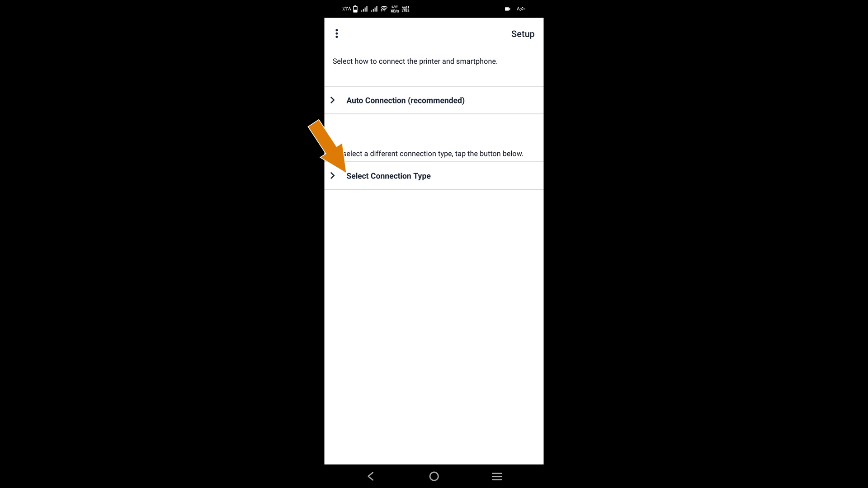
{"action": "left_click", "coordinate": [389, 176]}
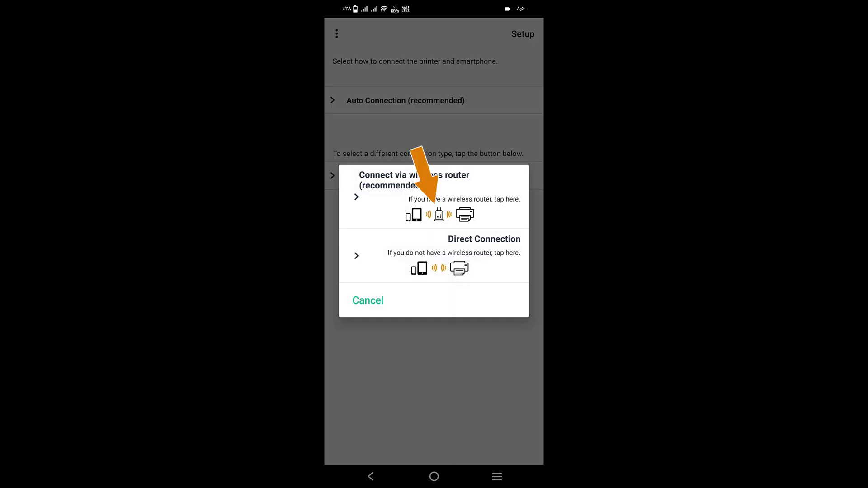
{"action": "left_click", "coordinate": [433, 197]}
Confirm the 3-second button hold and join the G500 printer to the Canon router with its password.
{"action": "left_click", "coordinate": [386, 232]}
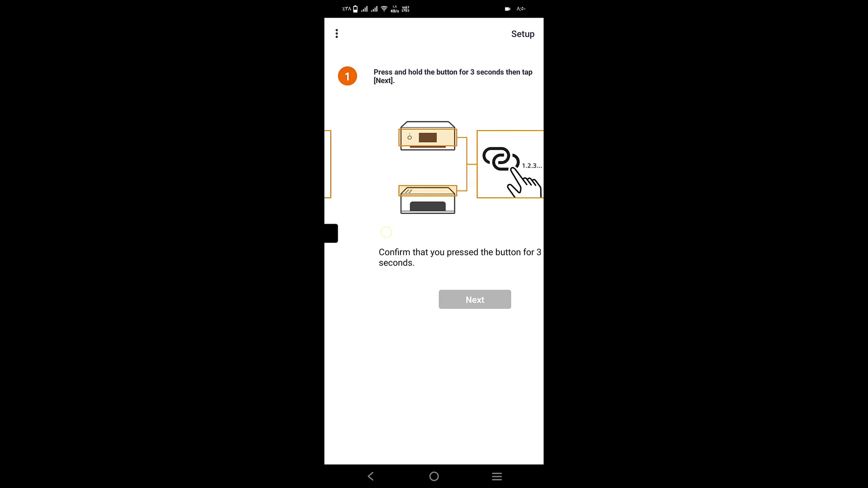
{"action": "left_click", "coordinate": [521, 256]}
{"action": "left_click", "coordinate": [434, 300]}
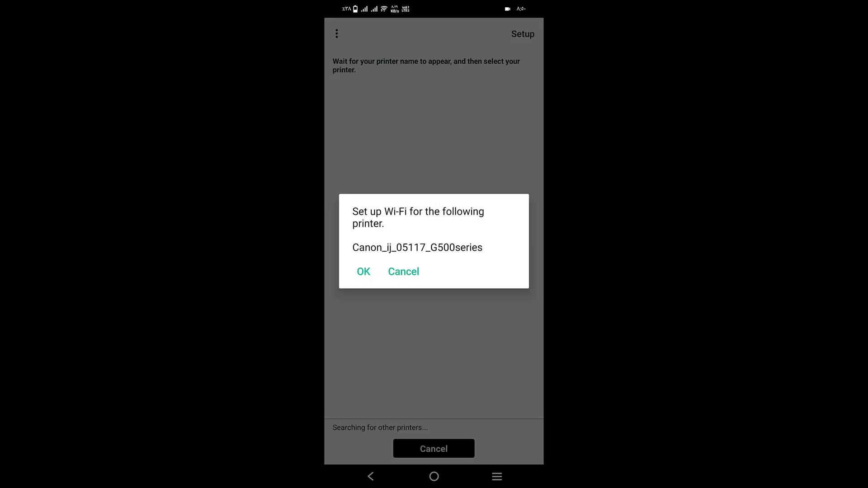
{"action": "left_click", "coordinate": [363, 271]}
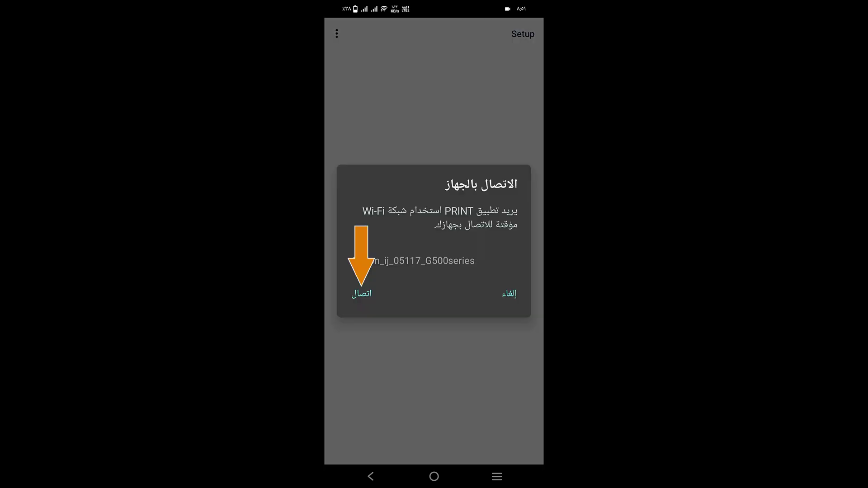
{"action": "left_click", "coordinate": [360, 292]}
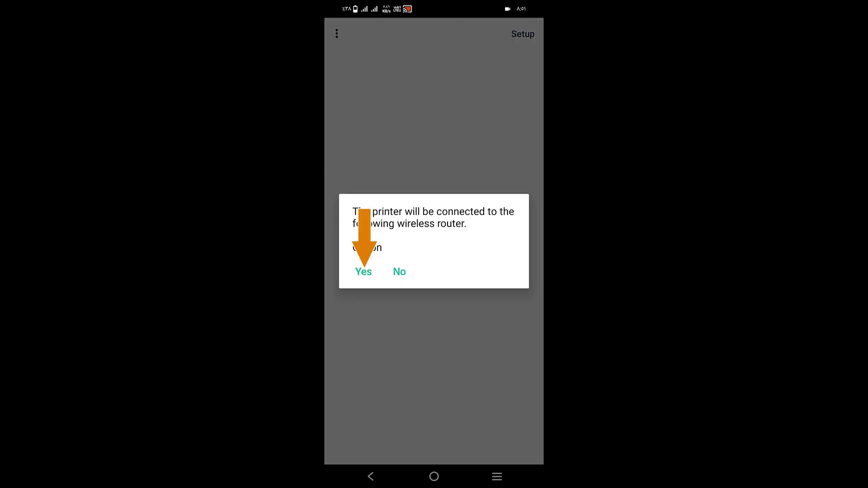
{"action": "left_click", "coordinate": [363, 271]}
{"action": "left_click", "coordinate": [362, 221]}
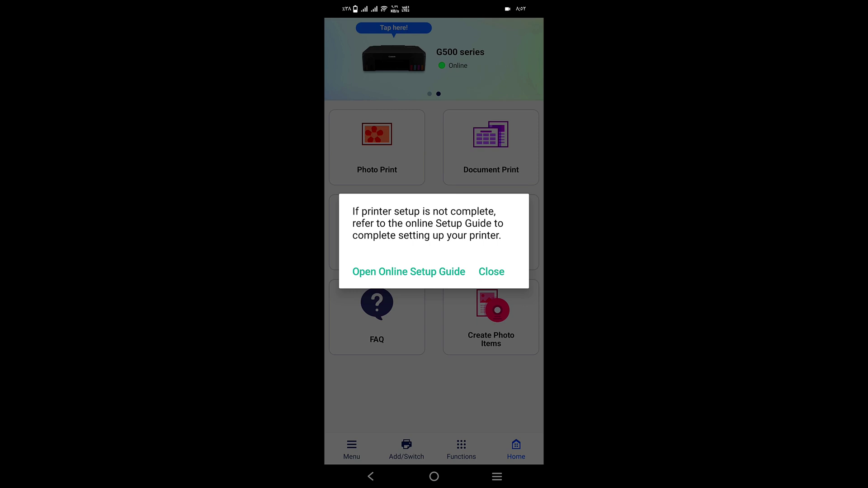
Close the online Setup Guide notice in Canon PRINT.
{"action": "left_click", "coordinate": [491, 272]}
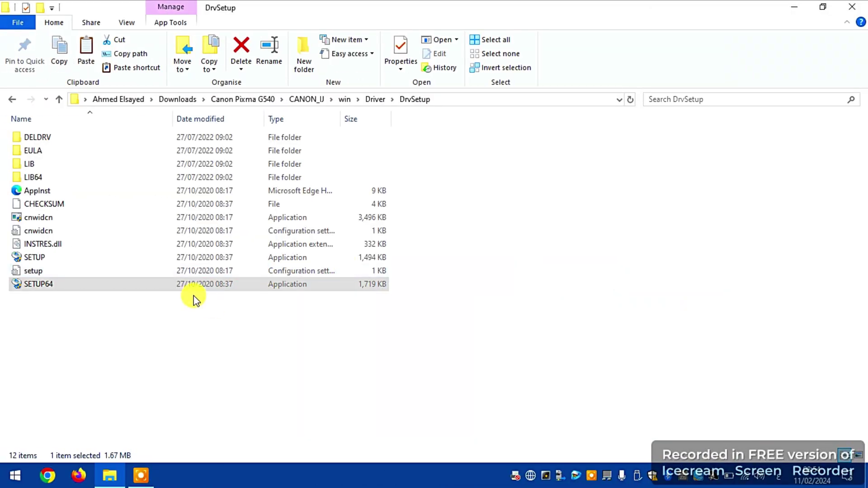
Rerun SETUP64 and set the installer language to Arabic.
{"action": "left_click", "coordinate": [44, 284]}
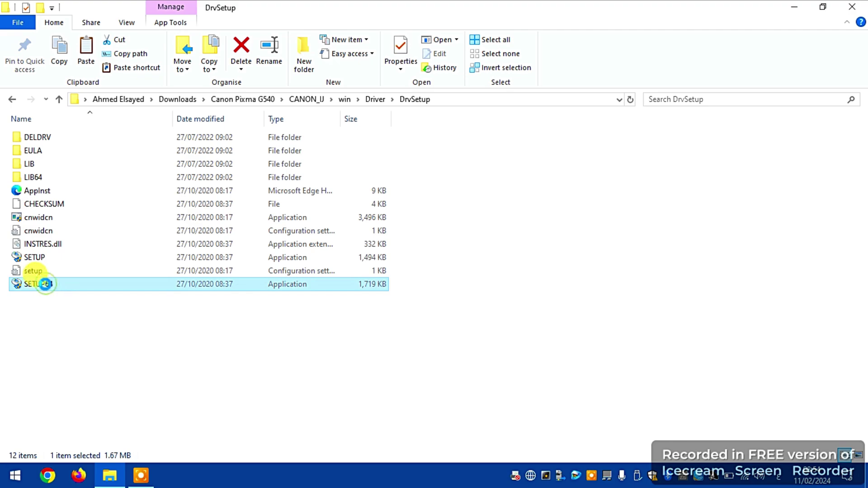
{"action": "double_click", "coordinate": [48, 285]}
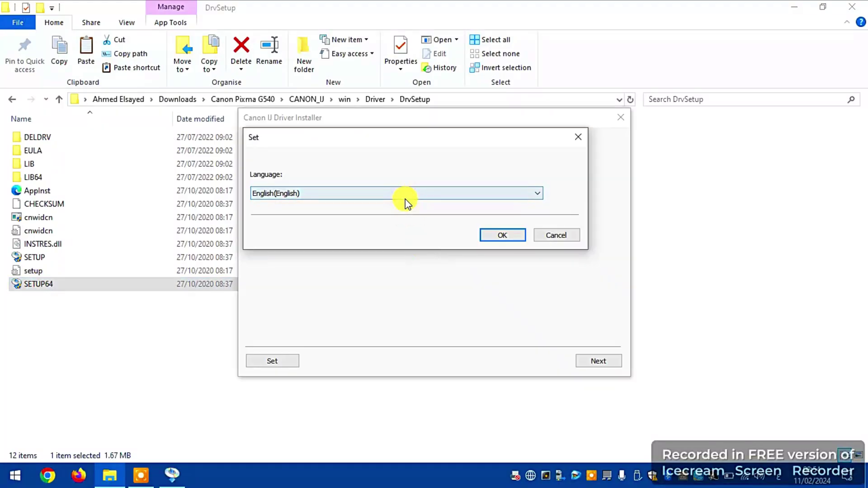
{"action": "left_click", "coordinate": [405, 194]}
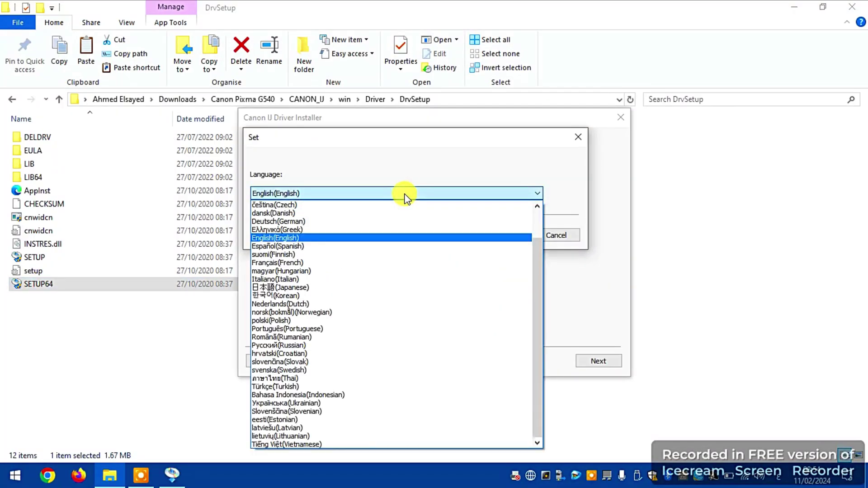
{"action": "scroll", "coordinate": [388, 226], "scroll_direction": "up", "scroll_amount": 3}
{"action": "left_click", "coordinate": [374, 213]}
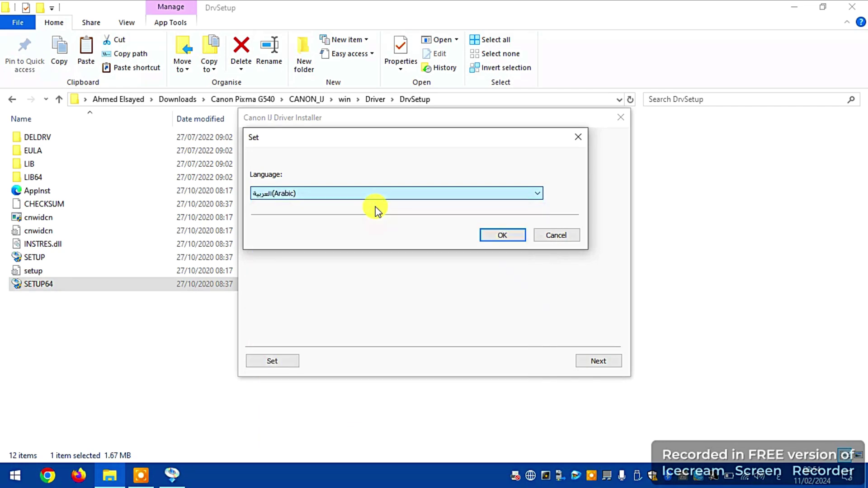
{"action": "left_click", "coordinate": [489, 236]}
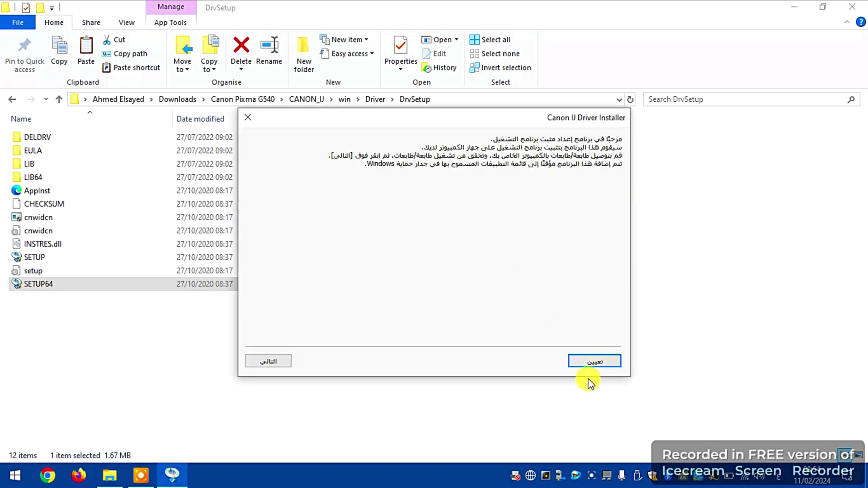
Accept the licence and pick a G500 series printer from the USB and Wi-Fi list.
{"action": "left_click", "coordinate": [272, 363]}
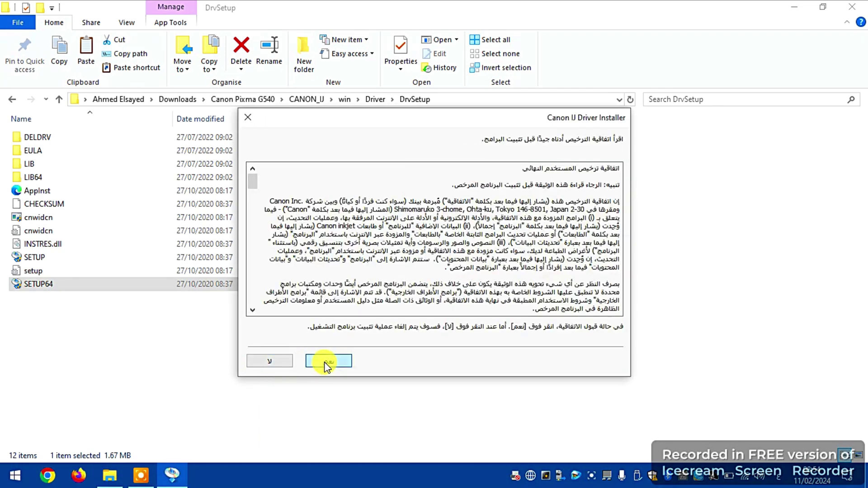
{"action": "left_click", "coordinate": [324, 362]}
{"action": "left_click", "coordinate": [433, 201]}
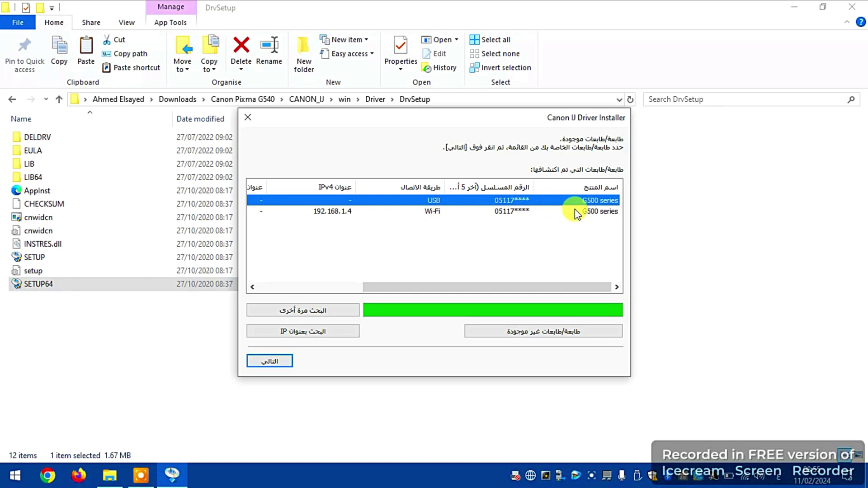
Install the driver for the Wi-Fi G500 series printer and decline the restart when it finishes.
{"action": "left_click", "coordinate": [589, 215]}
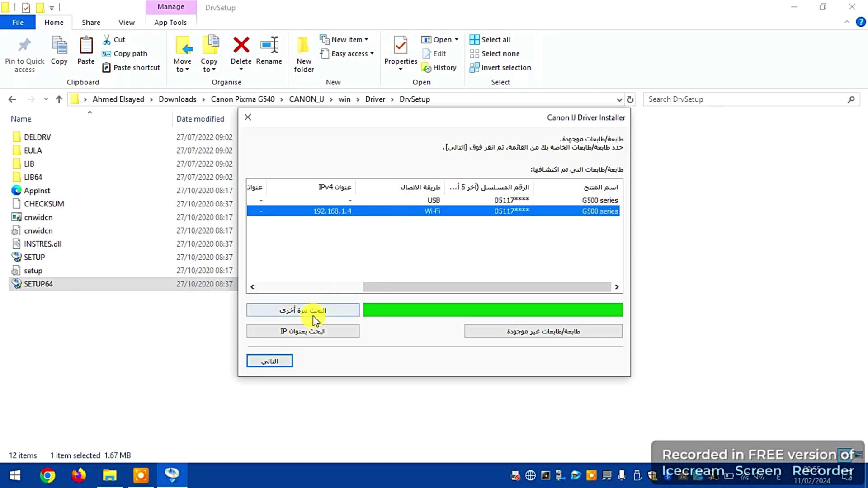
{"action": "left_click", "coordinate": [275, 361]}
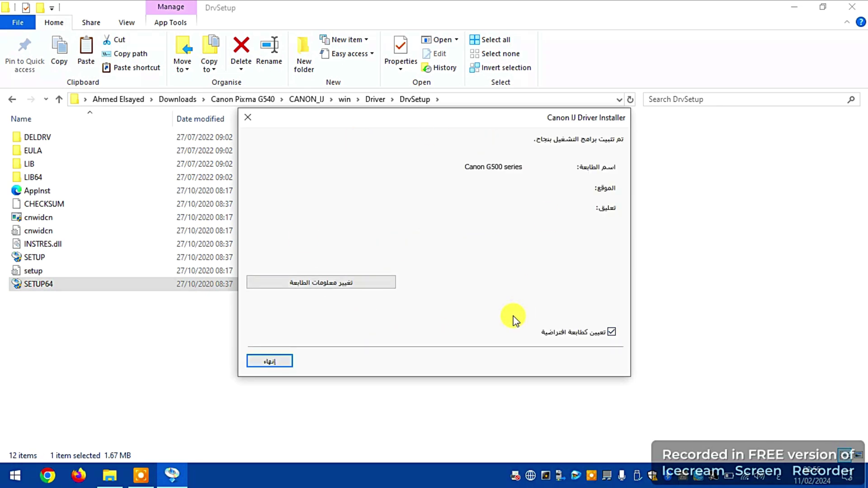
{"action": "left_click", "coordinate": [280, 357]}
{"action": "left_click", "coordinate": [357, 281]}
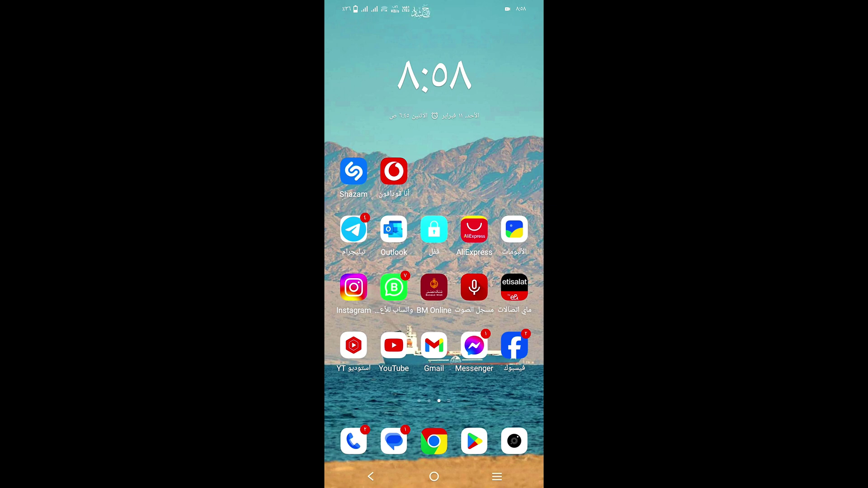
Join the phone to the Canon_ij_05117_G500series Wi-Fi network.
{"action": "left_click_drag", "start_coordinate": [434, 5], "coordinate": [434, 272]}
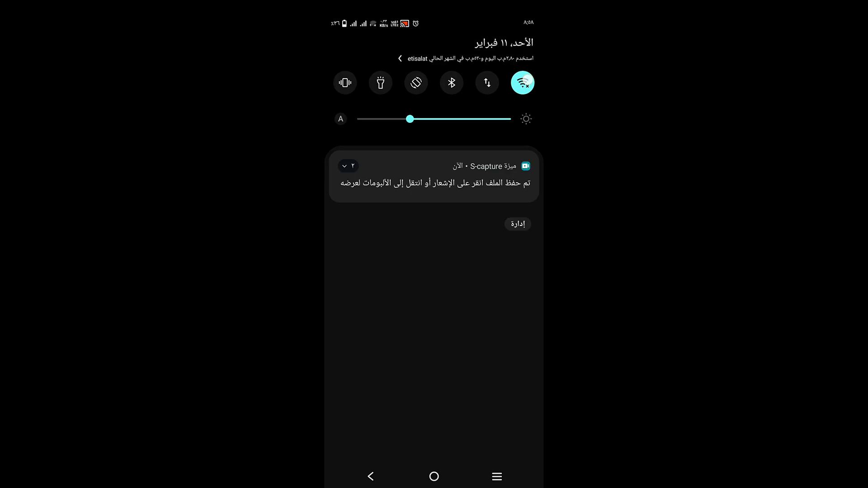
{"action": "left_click", "coordinate": [522, 82]}
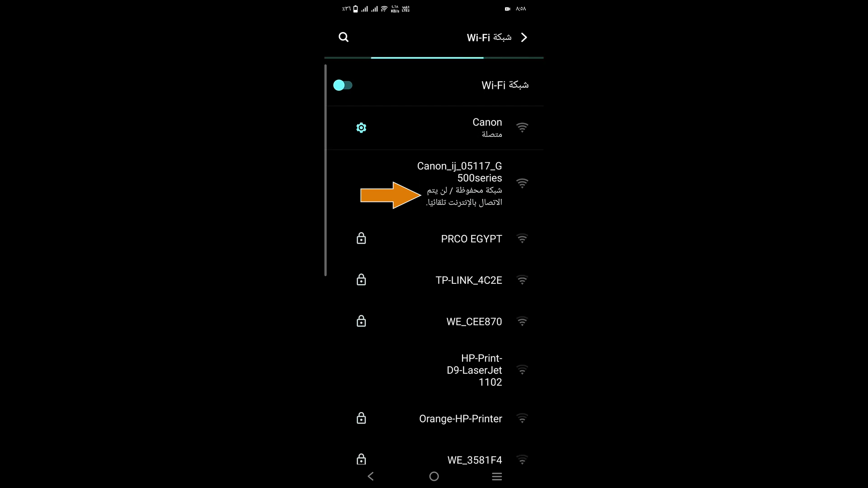
{"action": "left_click", "coordinate": [452, 185]}
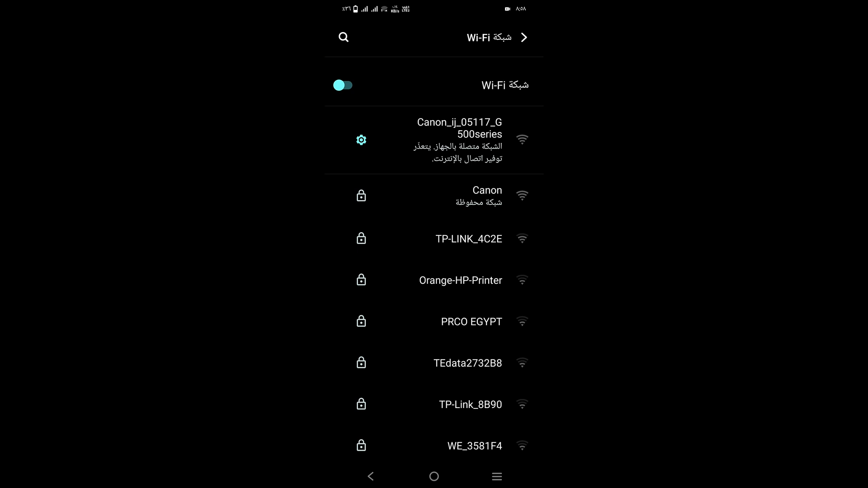
Return to the home screen and launch the Canon PRINT app.
{"action": "left_click", "coordinate": [433, 476]}
{"action": "left_click_drag", "start_coordinate": [371, 226], "coordinate": [497, 226]}
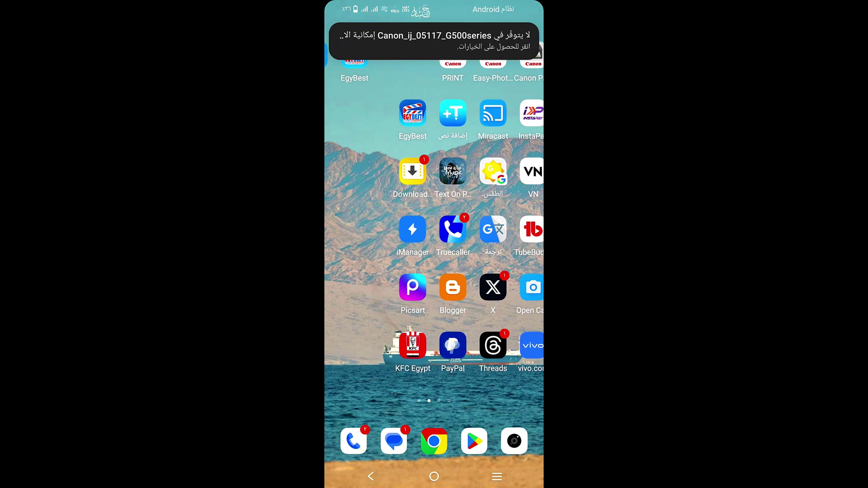
{"action": "left_click", "coordinate": [351, 111]}
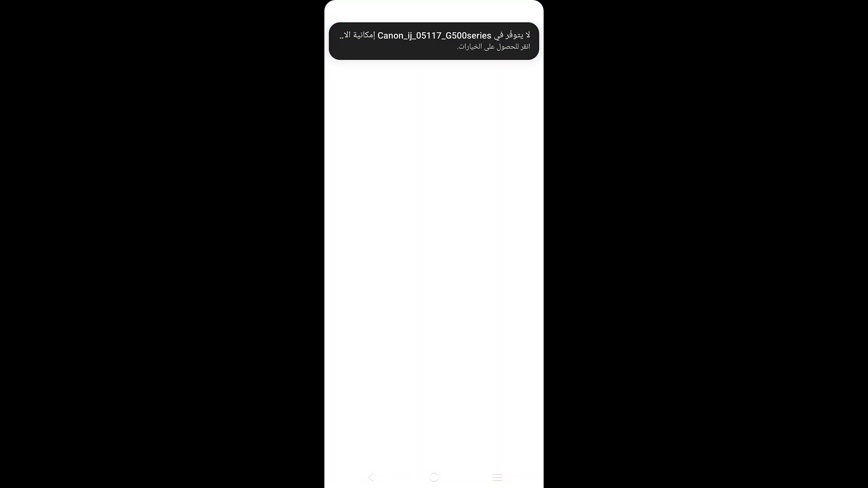
Answer No to the prompt, then choose 'My router is not in the list.'.
{"action": "left_click", "coordinate": [399, 284]}
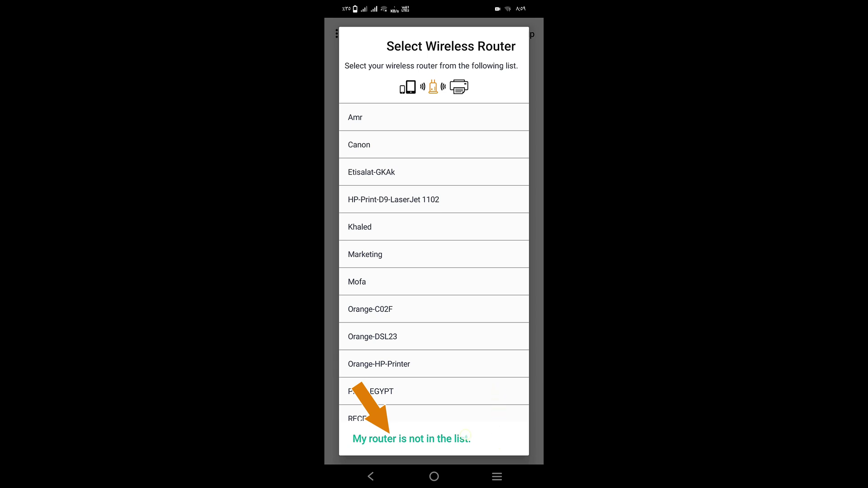
{"action": "left_click", "coordinate": [466, 436]}
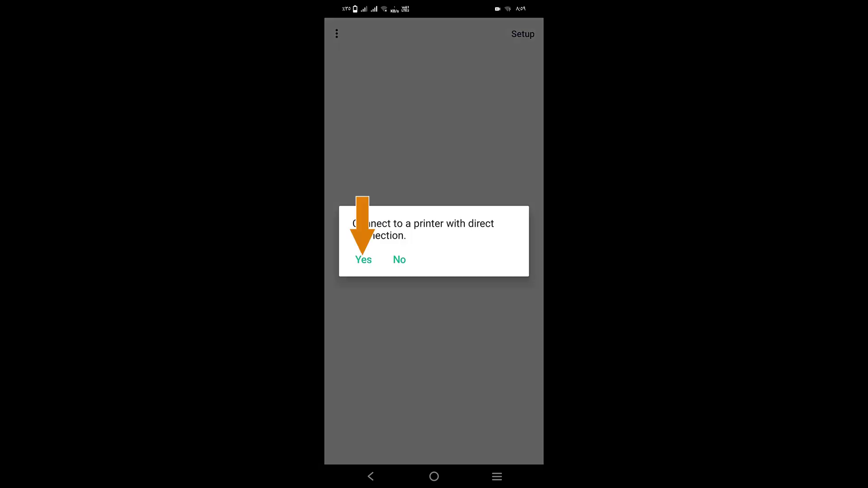
Accept direct connection, then copy the DIRECT-7cBE-G500series password and screenshot the network details.
{"action": "left_click", "coordinate": [363, 260]}
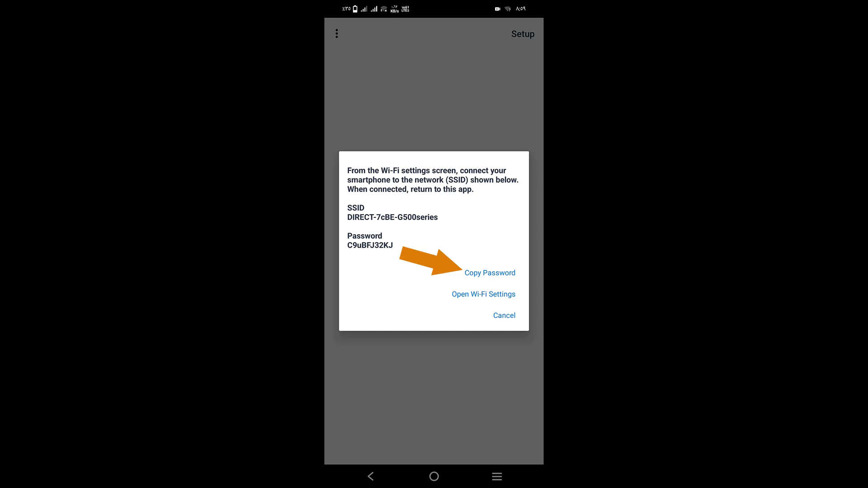
{"action": "left_click", "coordinate": [489, 272]}
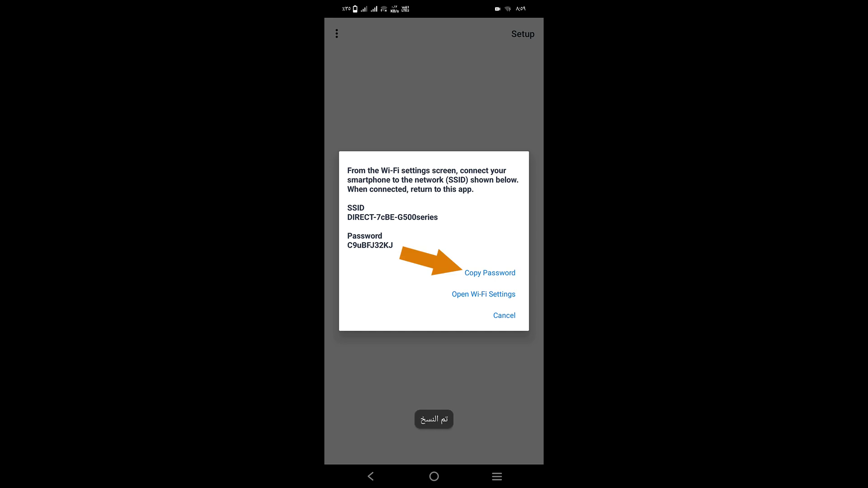
{"action": "key", "text": "Print"}
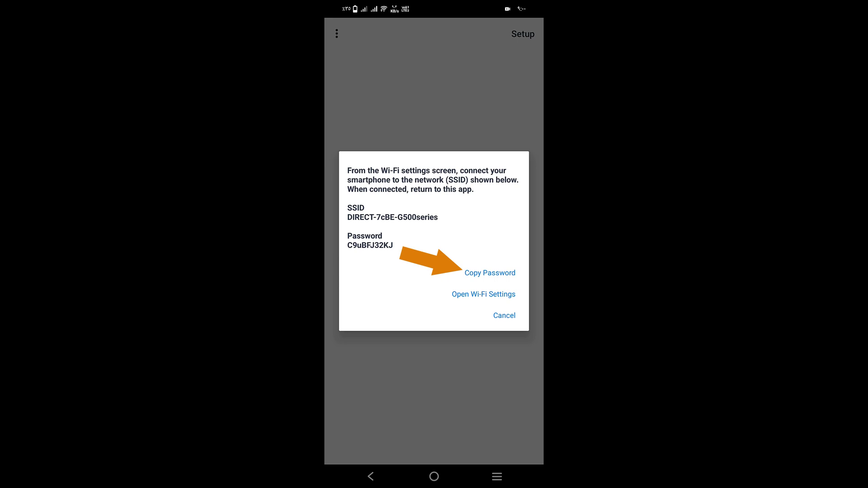
{"action": "left_click", "coordinate": [489, 273]}
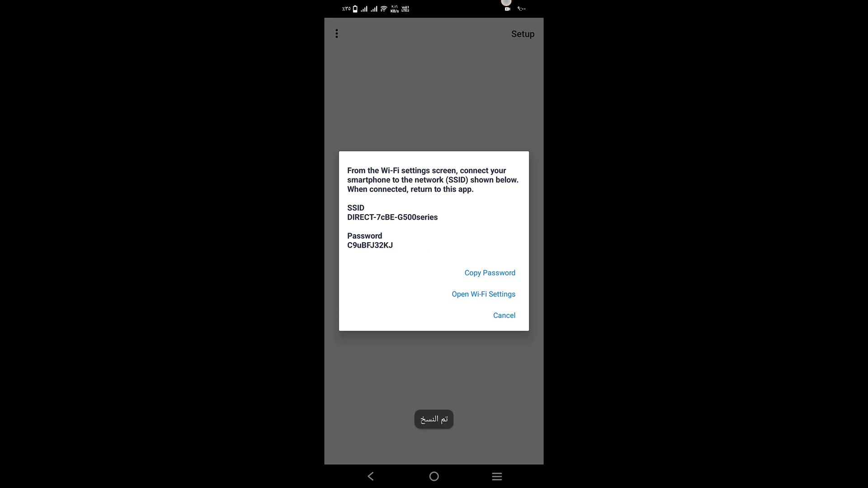
From the phone's Wi-Fi settings, select the DIRECT-7cBE-G500series network to join it.
{"action": "left_click_drag", "start_coordinate": [434, 4], "coordinate": [434, 271]}
{"action": "left_click", "coordinate": [522, 82]}
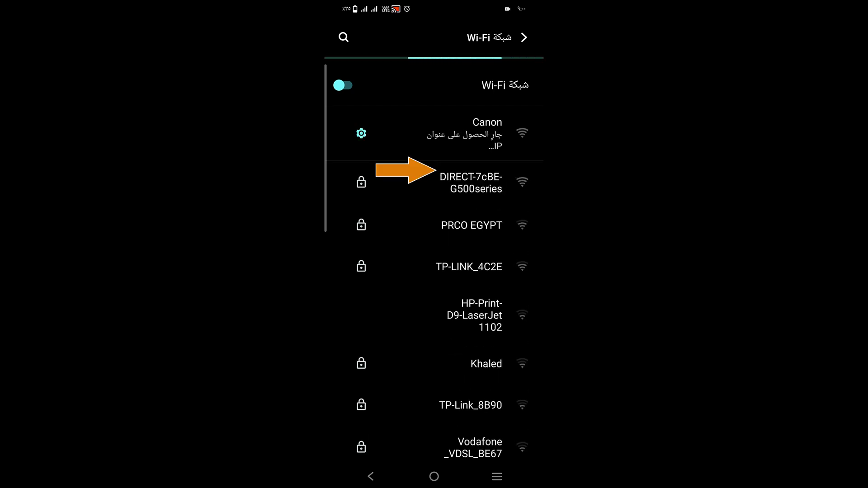
{"action": "left_click", "coordinate": [508, 172]}
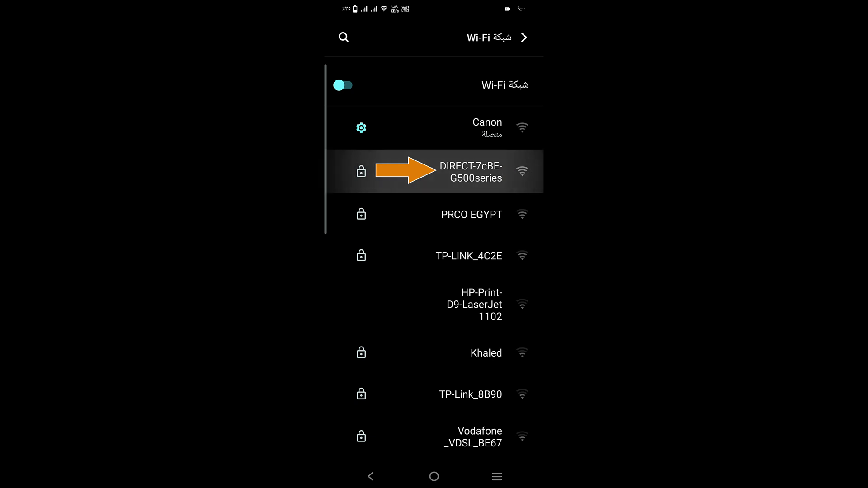
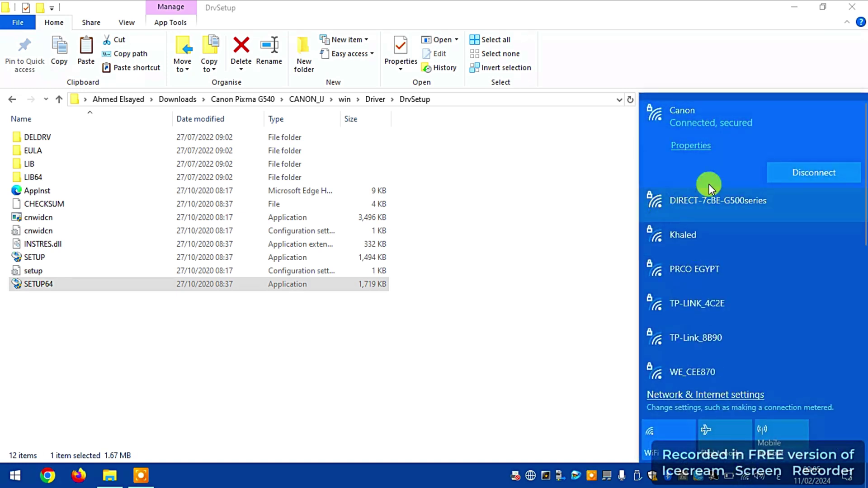
Join the DIRECT-7cBE-G500series Wi-Fi Direct network using its security key and allow discovery.
{"action": "left_click", "coordinate": [682, 204]}
{"action": "left_click", "coordinate": [775, 210]}
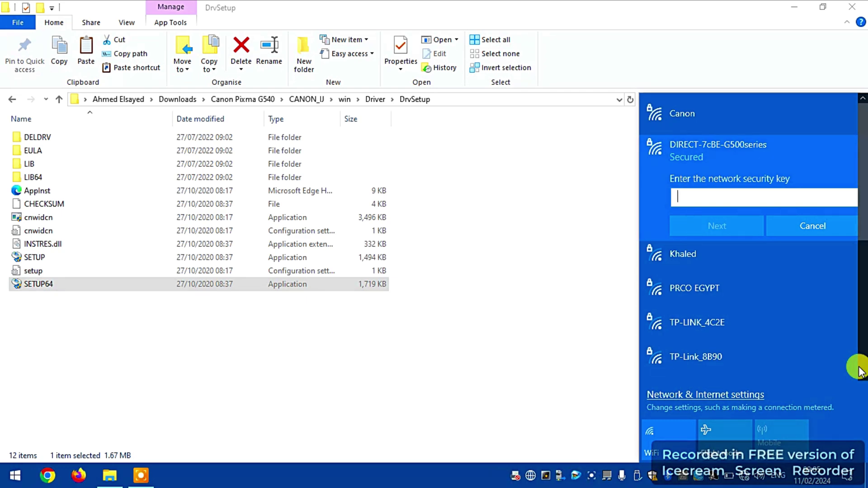
{"action": "key", "text": "ctrl+v"}
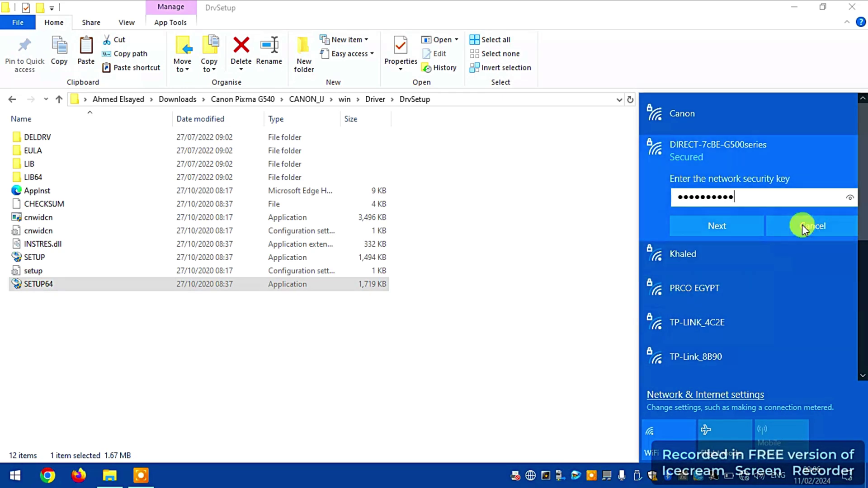
{"action": "left_click", "coordinate": [725, 219]}
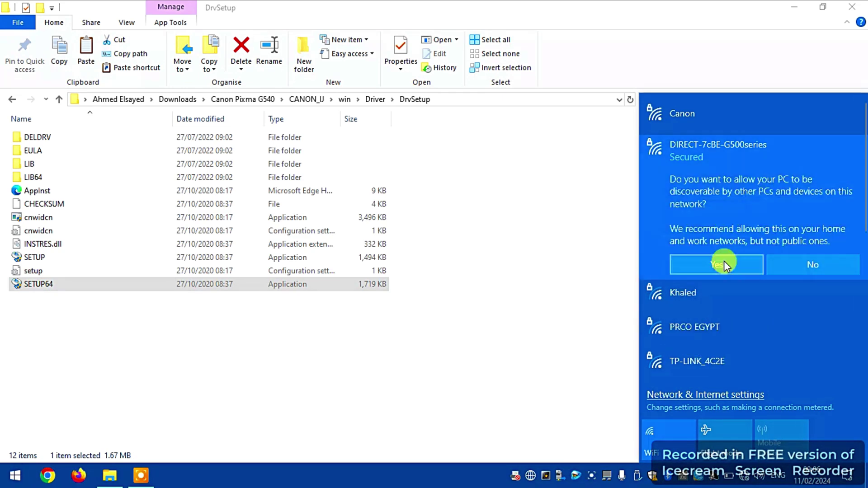
{"action": "left_click", "coordinate": [723, 263]}
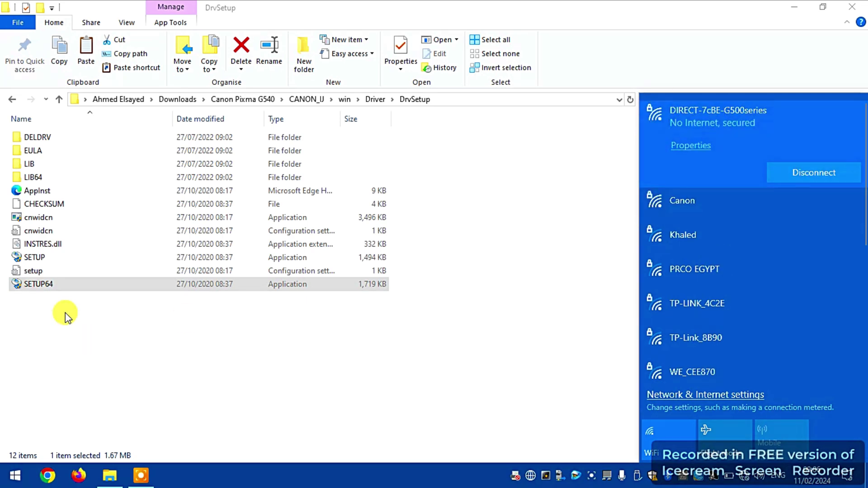
Launch the SETUP64 driver installer and set its language to Arabic.
{"action": "left_click", "coordinate": [45, 286]}
{"action": "double_click", "coordinate": [45, 285]}
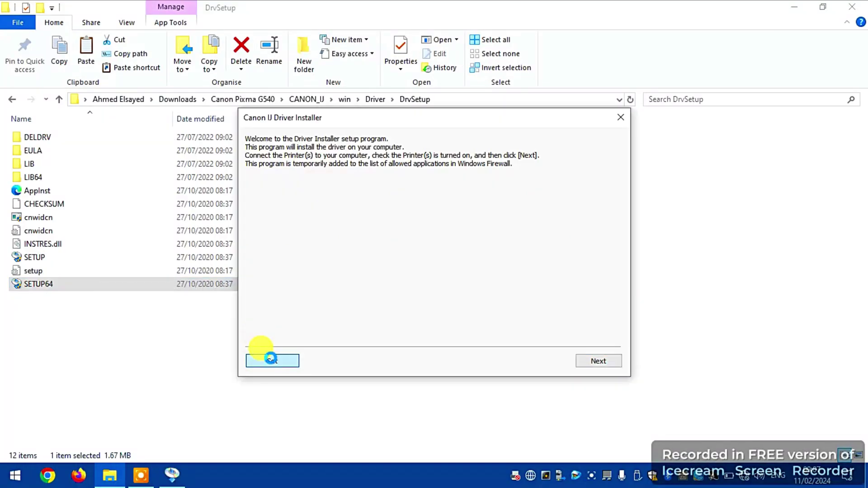
{"action": "left_click", "coordinate": [271, 360]}
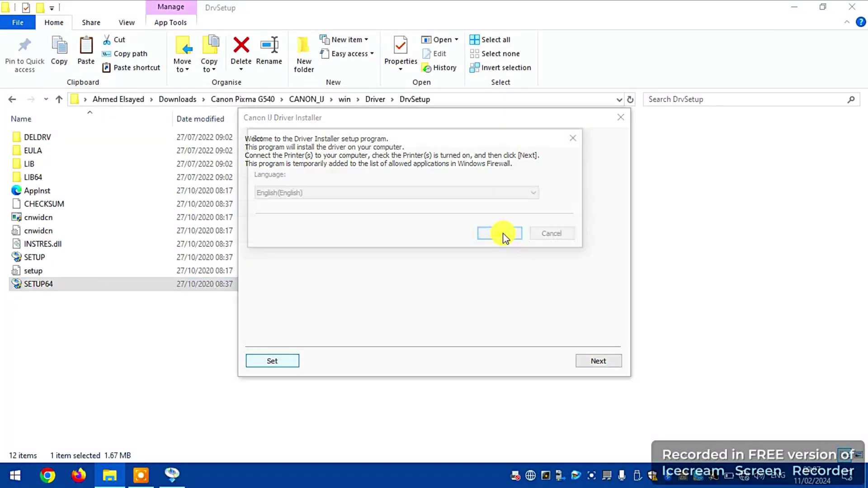
{"action": "left_click", "coordinate": [461, 193]}
{"action": "left_click", "coordinate": [416, 223]}
{"action": "left_click", "coordinate": [502, 235]}
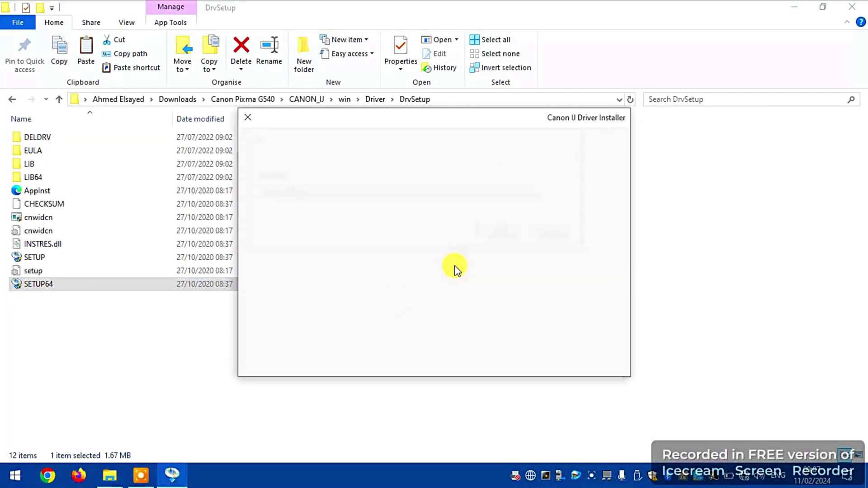
Accept the licence, install the driver for the Wi-Fi G500 printer, and skip restarting.
{"action": "left_click", "coordinate": [329, 360]}
{"action": "left_click", "coordinate": [548, 209]}
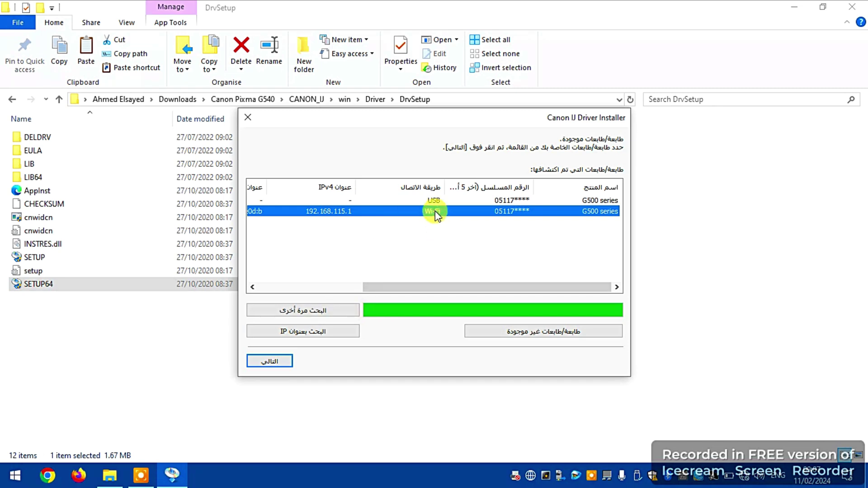
{"action": "left_click", "coordinate": [281, 360]}
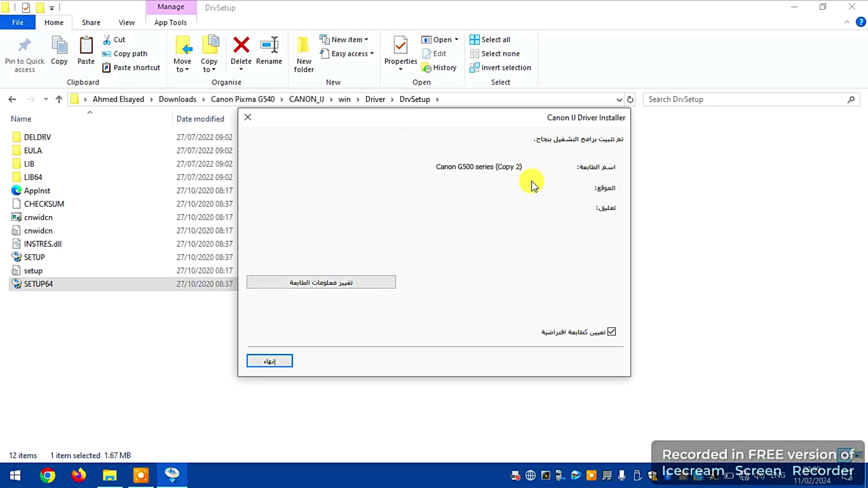
{"action": "left_click", "coordinate": [276, 362]}
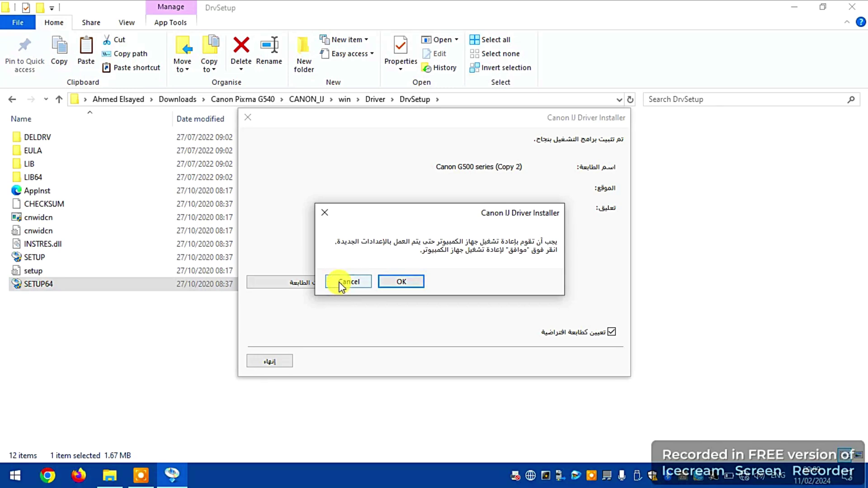
{"action": "left_click", "coordinate": [341, 283]}
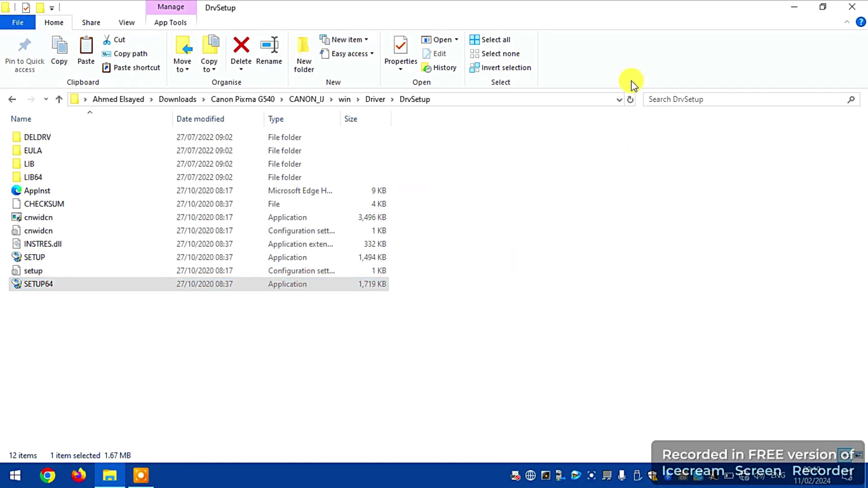
Close the DrvSetup folder and bring up Control Panel's Devices and Printers with three Canon G500 printers.
{"action": "left_click", "coordinate": [852, 6]}
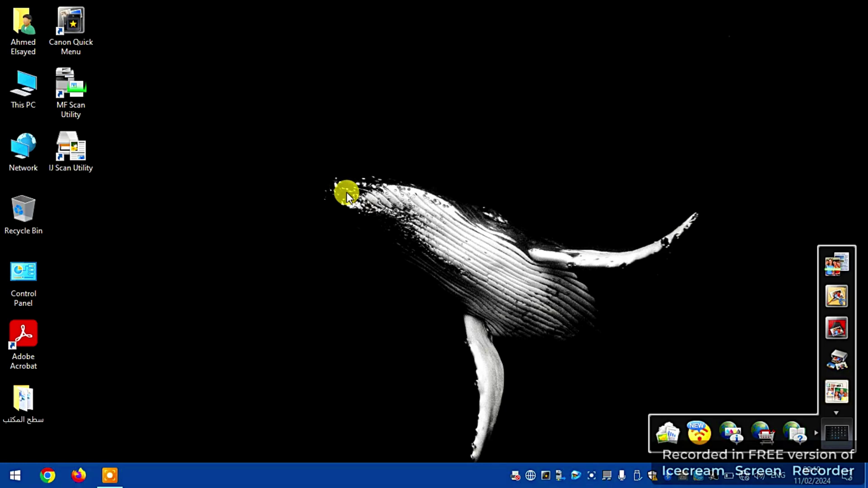
{"action": "double_click", "coordinate": [22, 283]}
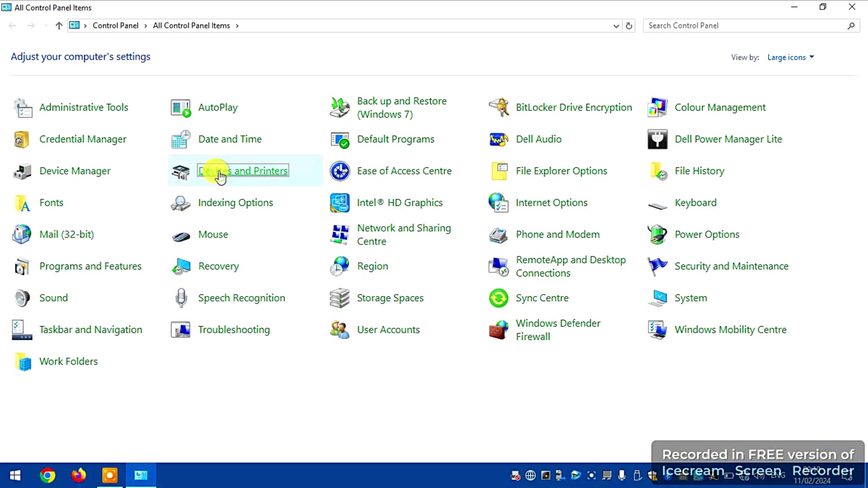
{"action": "left_click", "coordinate": [218, 171]}
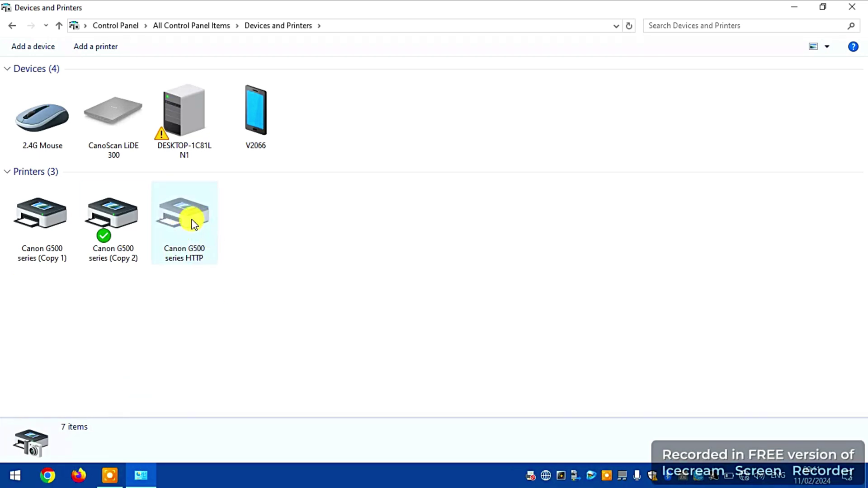
{"action": "mouse_move", "coordinate": [193, 224]}
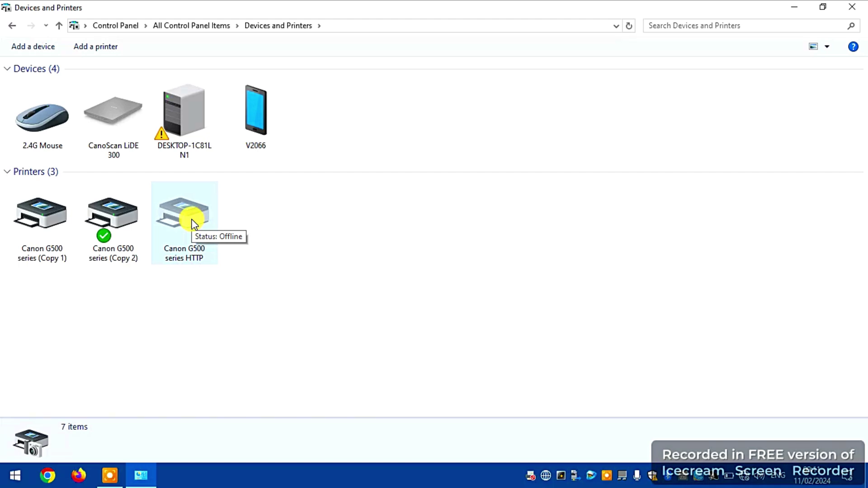
Rename the Canon G500 series HTTP printer to 'من خلال الكابل Usb' in its printer properties.
{"action": "left_click", "coordinate": [169, 239]}
{"action": "right_click", "coordinate": [168, 234]}
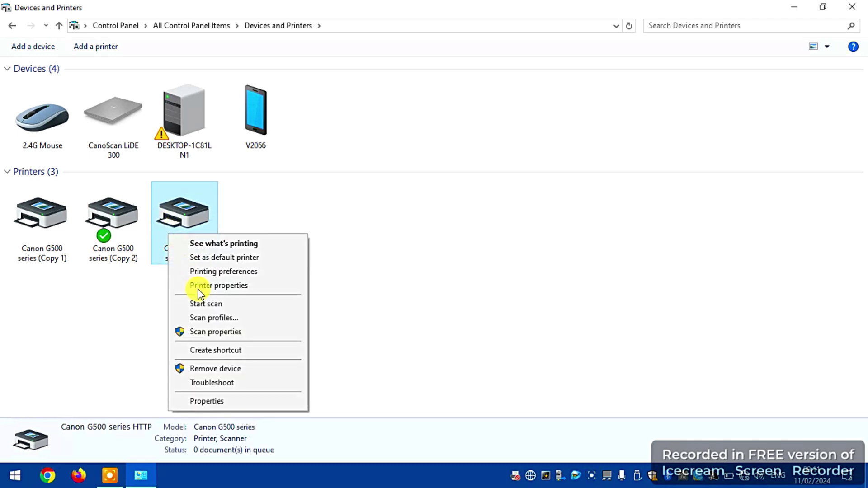
{"action": "left_click", "coordinate": [199, 288]}
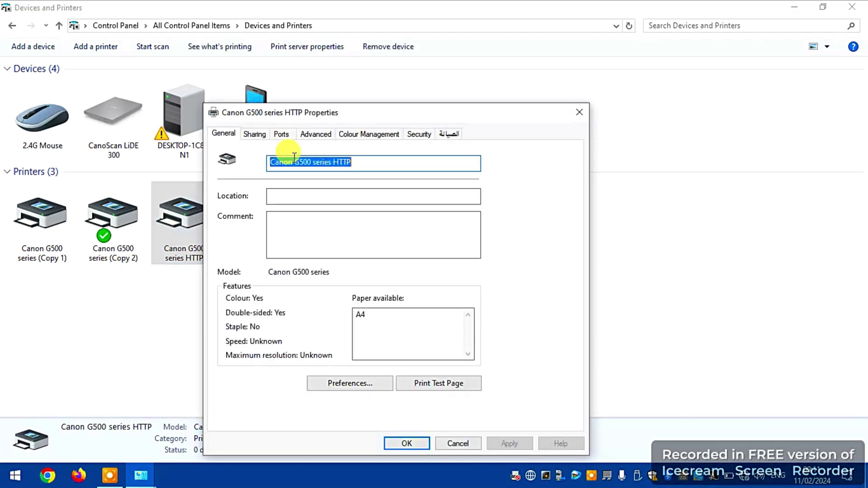
{"action": "key", "text": "BackSpace"}
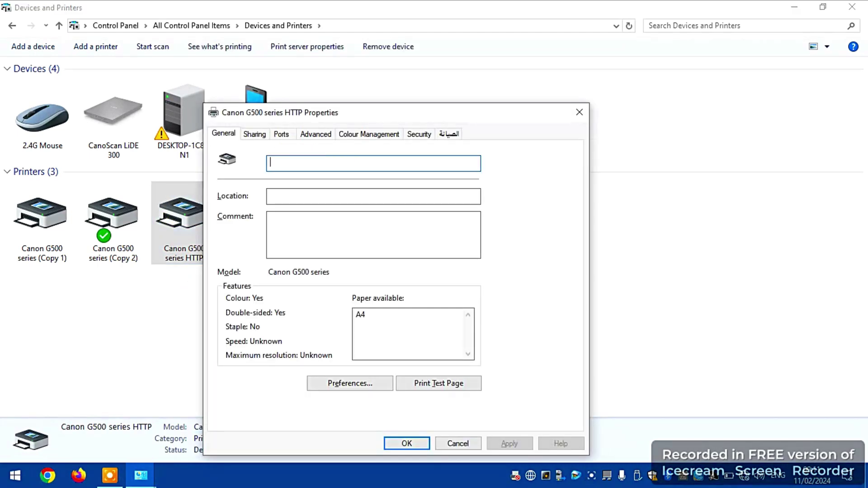
{"action": "type", "text": "من خلال الكابل Usb"}
{"action": "left_click", "coordinate": [406, 444]}
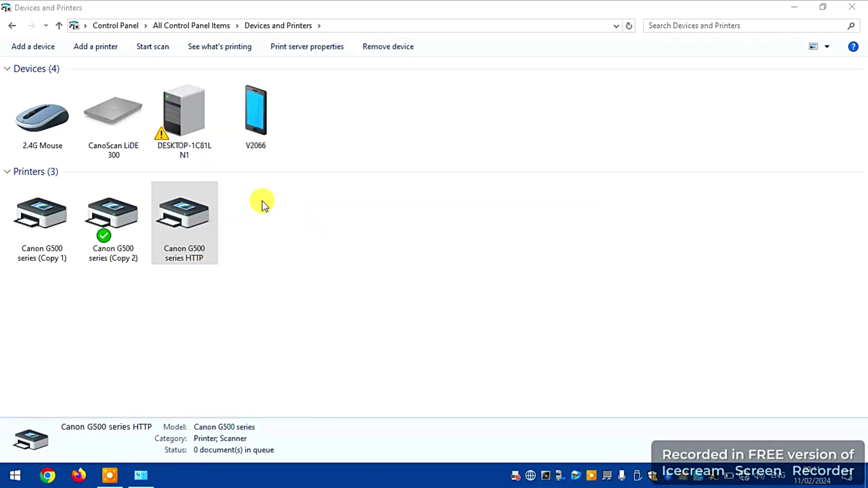
{"action": "left_click", "coordinate": [189, 257]}
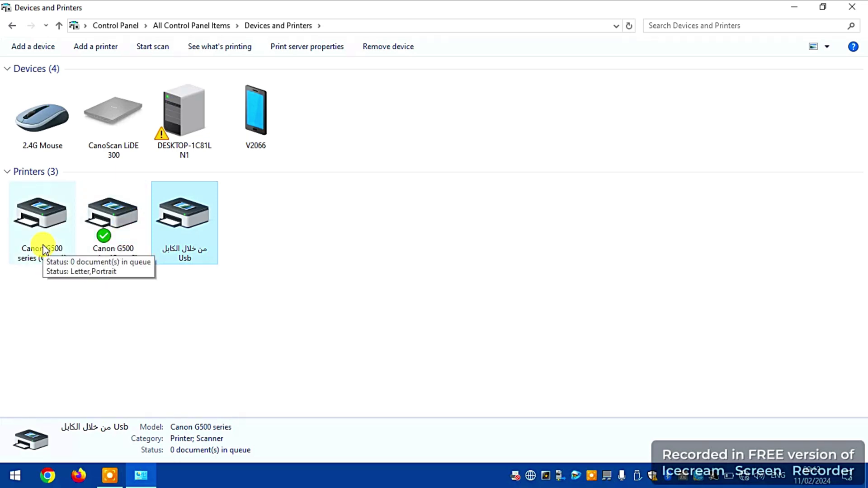
Open the Canon G500 series (Copy 2) queue's properties and check its port.
{"action": "left_click", "coordinate": [119, 240]}
{"action": "right_click", "coordinate": [124, 236]}
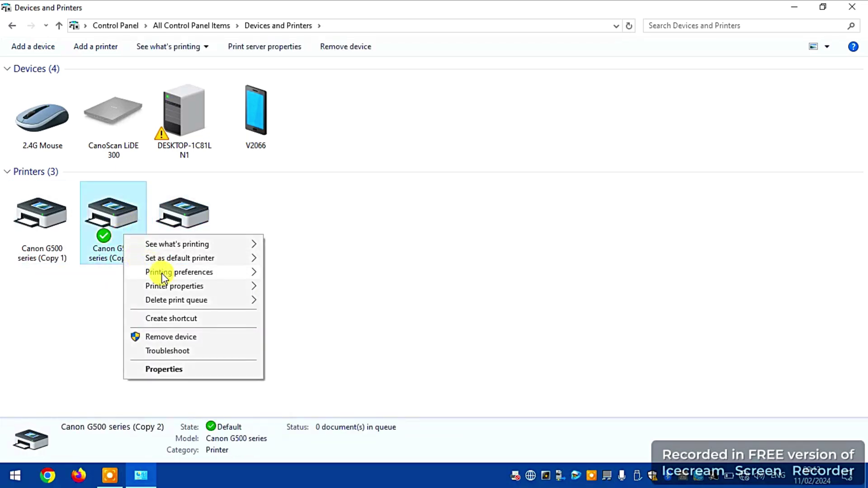
{"action": "mouse_move", "coordinate": [172, 286]}
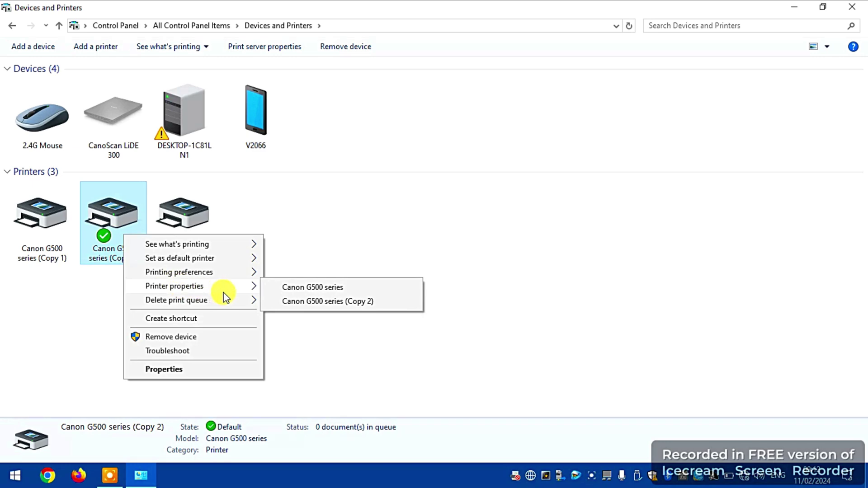
{"action": "left_click", "coordinate": [289, 286]}
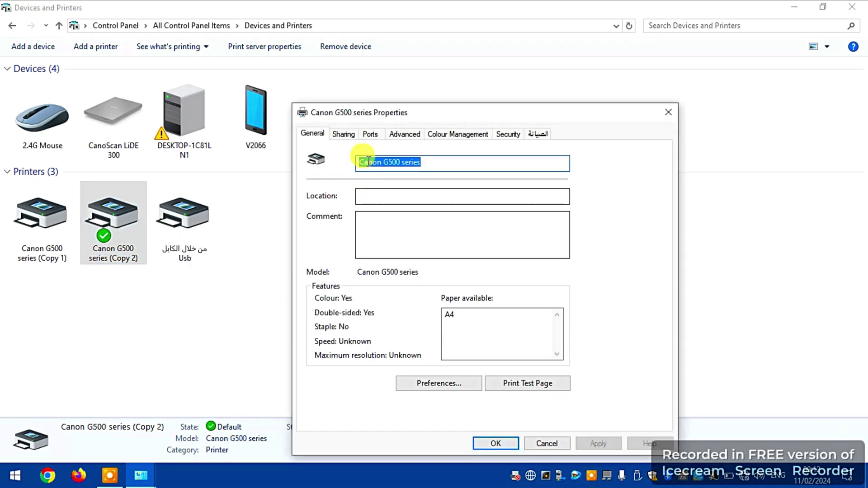
{"action": "left_click", "coordinate": [370, 134]}
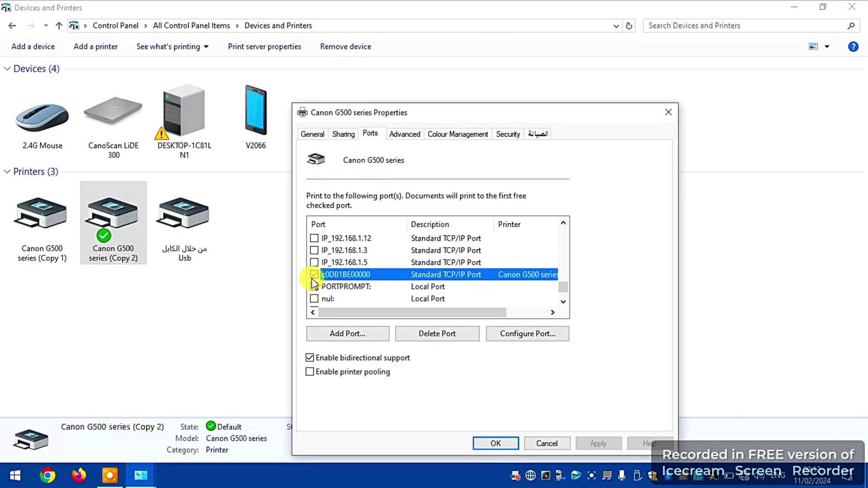
{"action": "scroll", "coordinate": [358, 277], "scroll_direction": "up", "scroll_amount": 5}
Rename the Copy 2 printer queue to 'الاتصال المباشر'.
{"action": "left_click", "coordinate": [312, 133]}
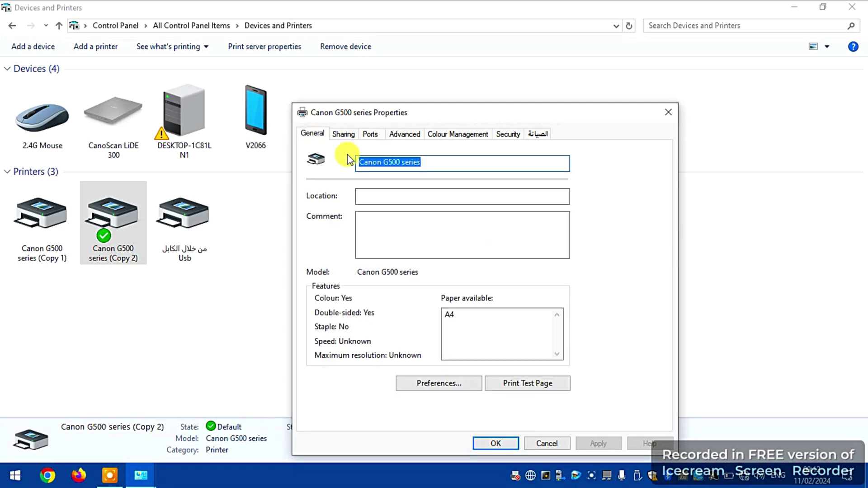
{"action": "key", "text": "BackSpace"}
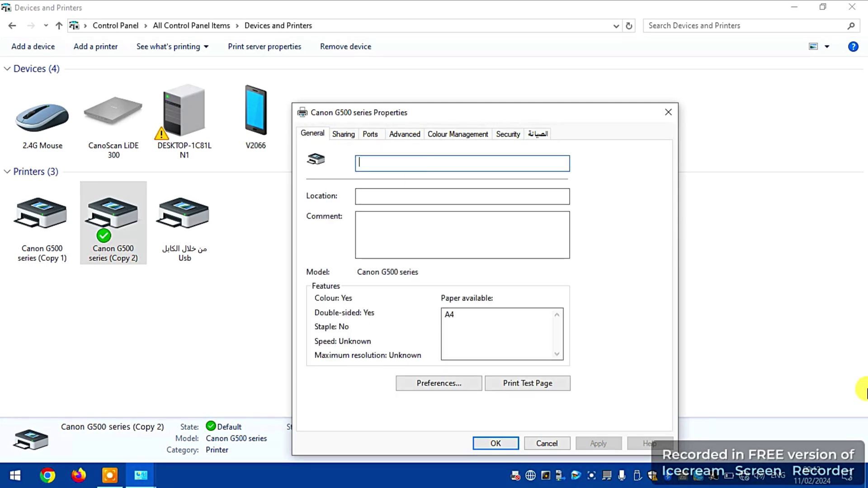
{"action": "type", "text": "الاتصال المباشر"}
{"action": "left_click", "coordinate": [496, 444]}
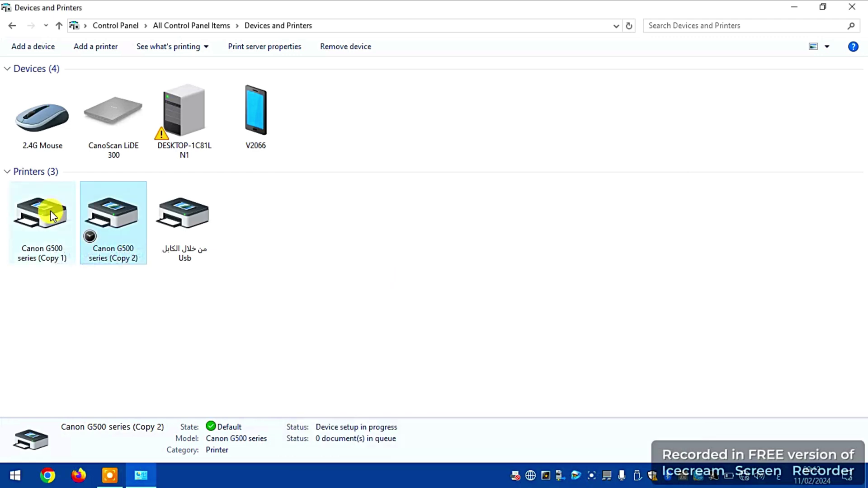
{"action": "right_click", "coordinate": [49, 235]}
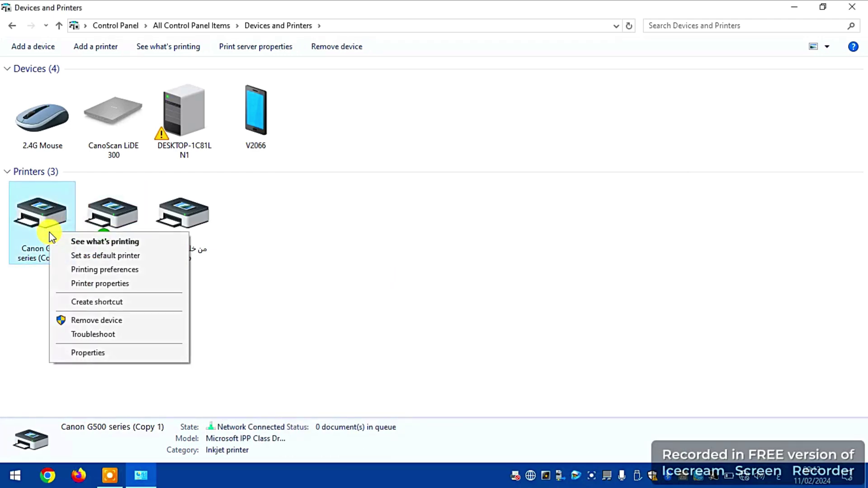
Check the Copy 1 printer's port and rename it to 'من خلال الراوتر Wi-fi'.
{"action": "left_click", "coordinate": [89, 257]}
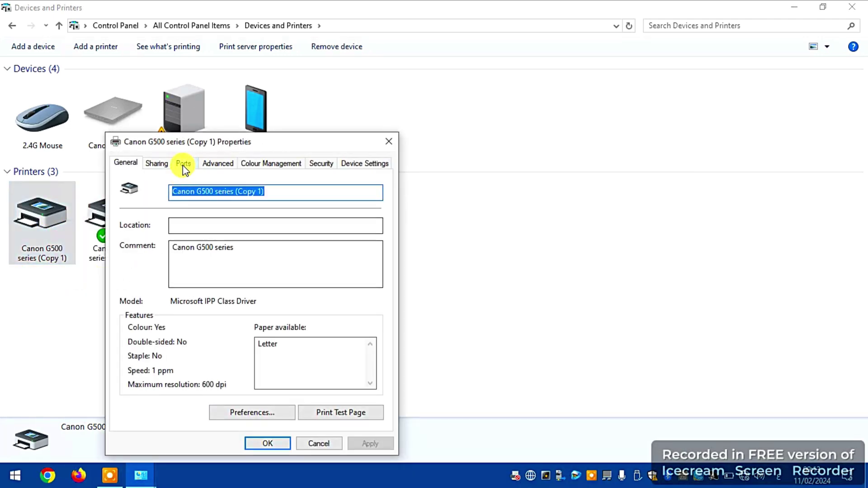
{"action": "left_click", "coordinate": [183, 162]}
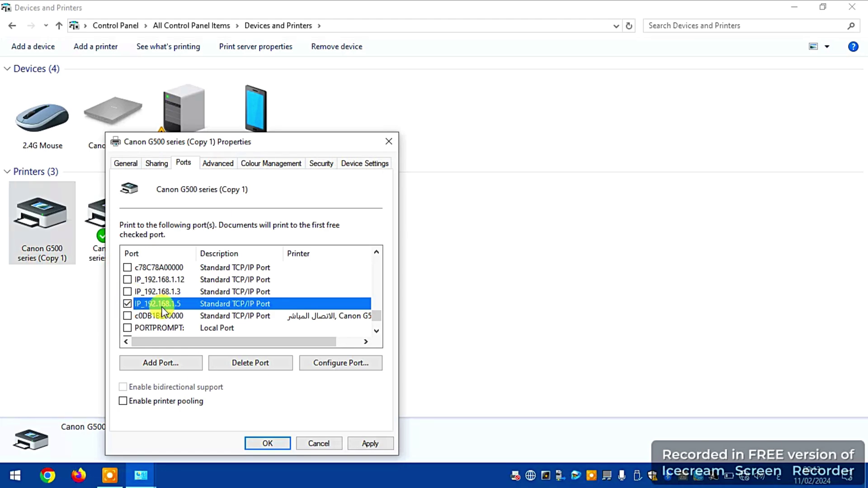
{"action": "left_click", "coordinate": [123, 165]}
{"action": "key", "text": "BackSpace"}
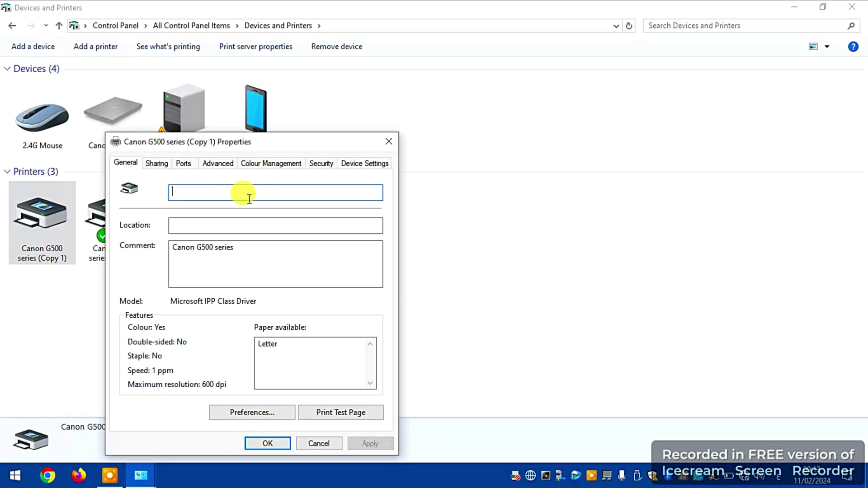
{"action": "type", "text": "من"}
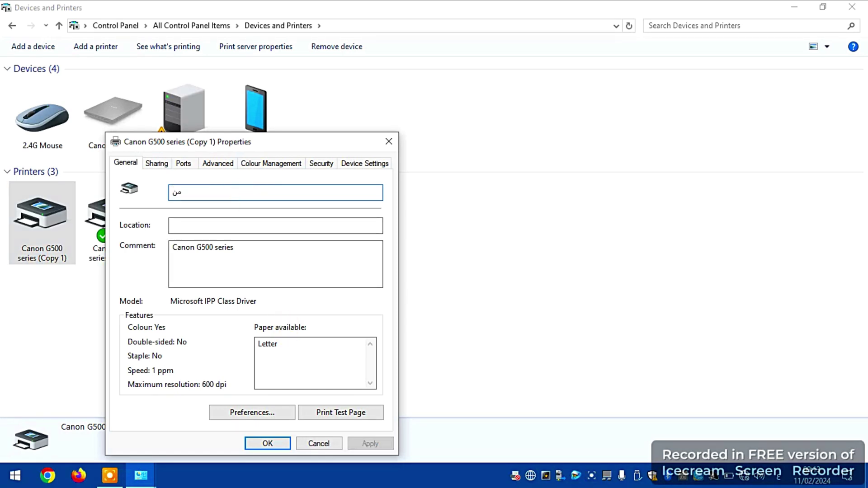
{"action": "type", "text": " خلال الراوتر"}
{"action": "key", "text": "alt+shift"}
{"action": "type", "text": "W"}
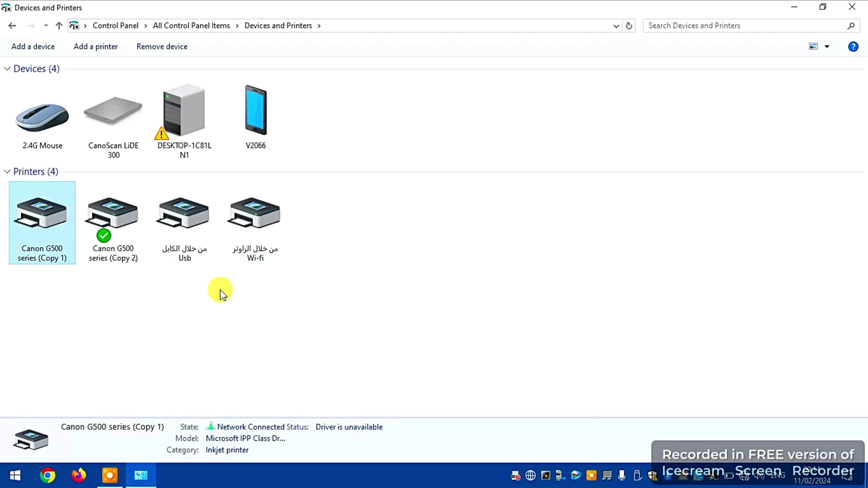
Set the Usb printer's preferences to the photo preset with A4 paper and High quality.
{"action": "right_click", "coordinate": [201, 227]}
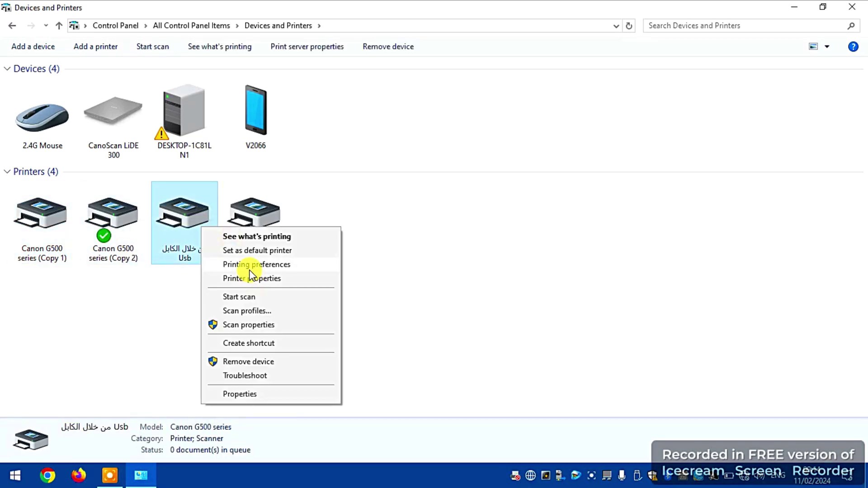
{"action": "left_click", "coordinate": [251, 266]}
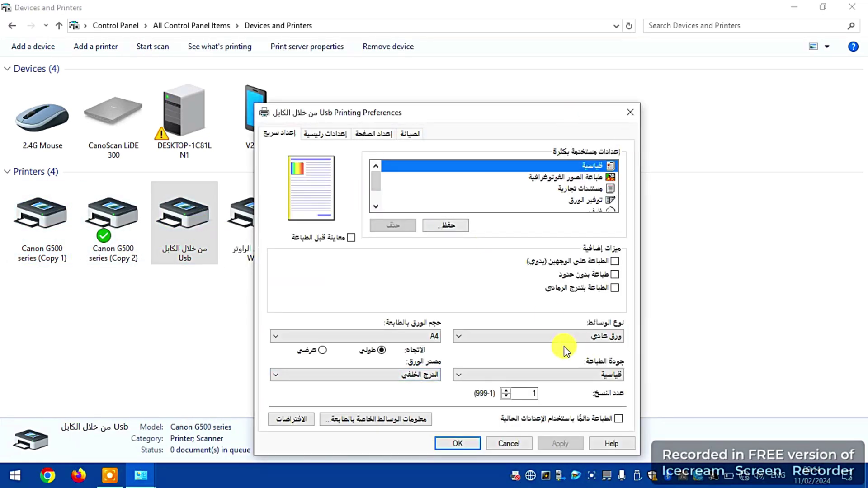
{"action": "left_click", "coordinate": [587, 177]}
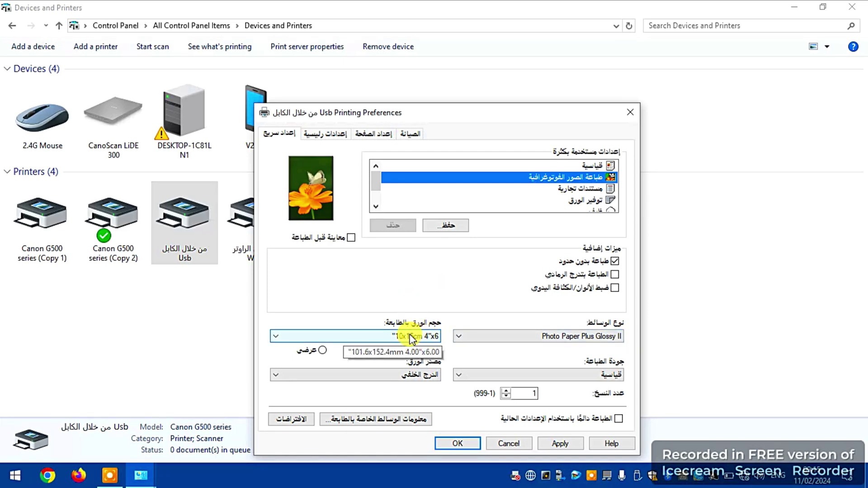
{"action": "left_click", "coordinate": [410, 337]}
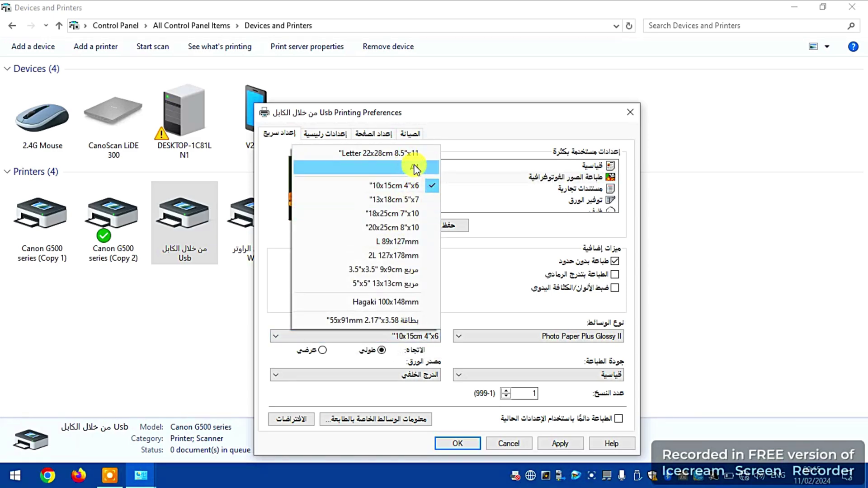
{"action": "left_click", "coordinate": [427, 167]}
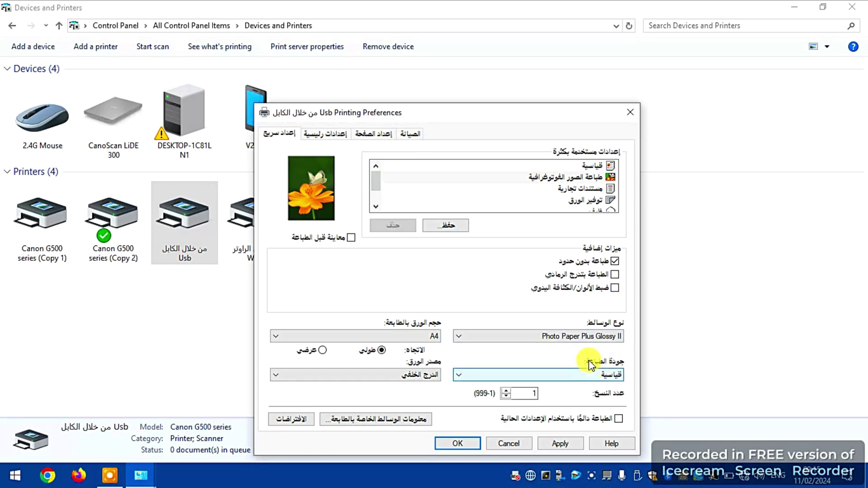
{"action": "left_click", "coordinate": [615, 381]}
{"action": "left_click", "coordinate": [613, 388]}
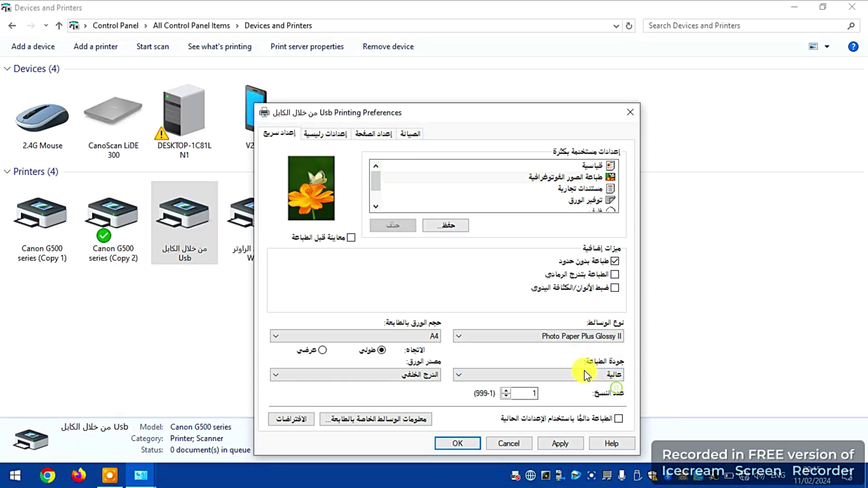
{"action": "left_click", "coordinate": [562, 442]}
{"action": "left_click", "coordinate": [457, 443]}
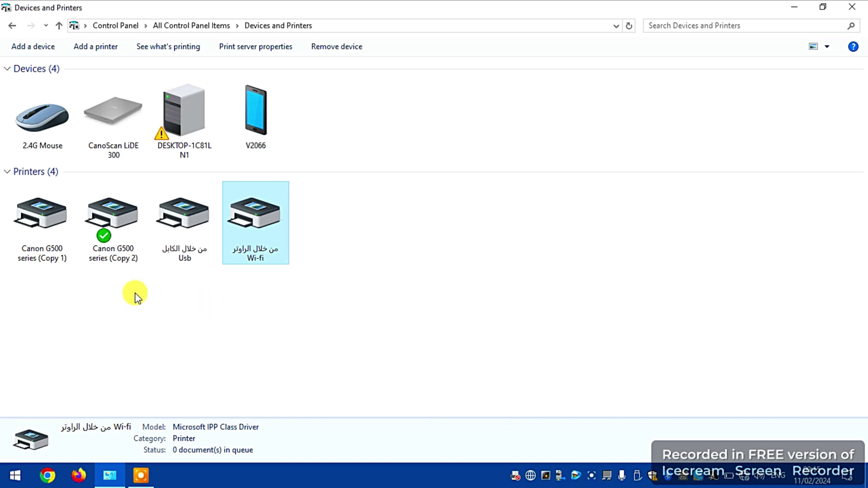
{"action": "left_click", "coordinate": [115, 246]}
Set the direct-connection printer's media type to Photo Paper Plus Glossy II.
{"action": "right_click", "coordinate": [115, 246]}
{"action": "mouse_move", "coordinate": [172, 278]}
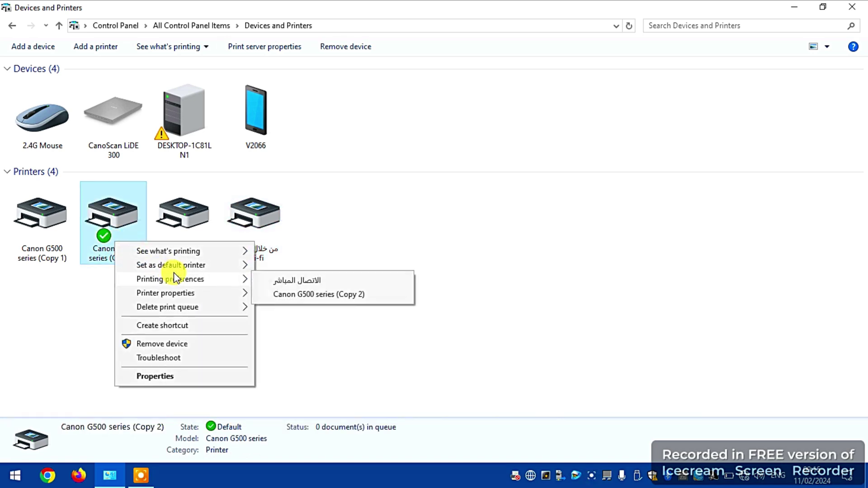
{"action": "left_click", "coordinate": [271, 282]}
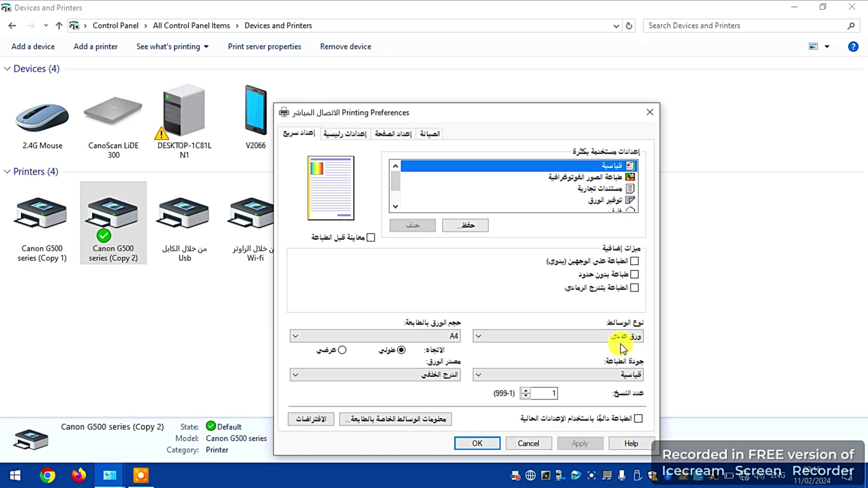
{"action": "left_click", "coordinate": [620, 347]}
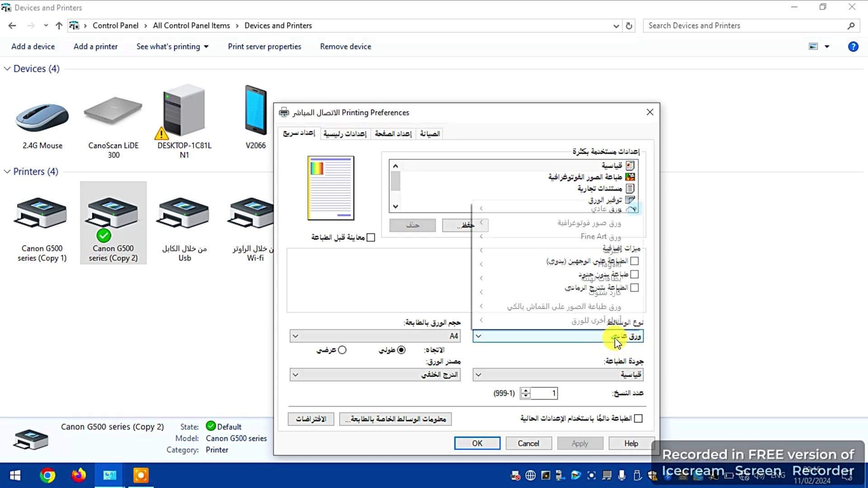
{"action": "mouse_move", "coordinate": [592, 224]}
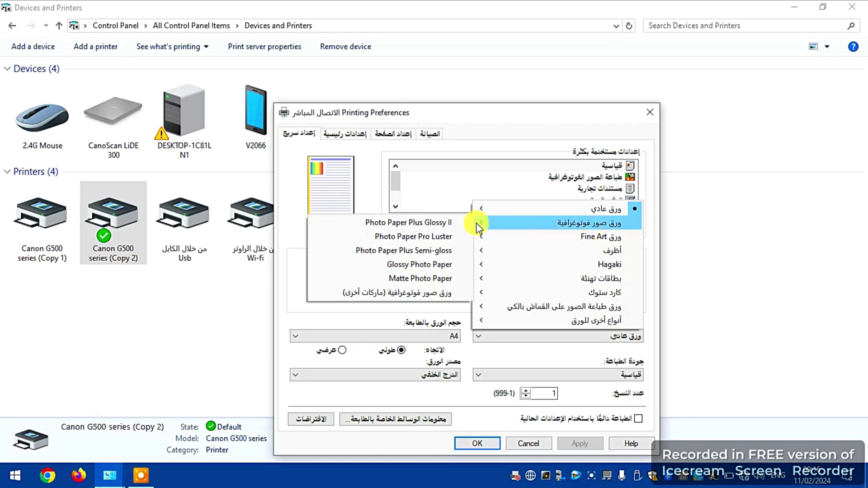
{"action": "left_click", "coordinate": [455, 224]}
Keep A4 paper, set print quality to Standard, and apply the settings.
{"action": "left_click", "coordinate": [453, 337]}
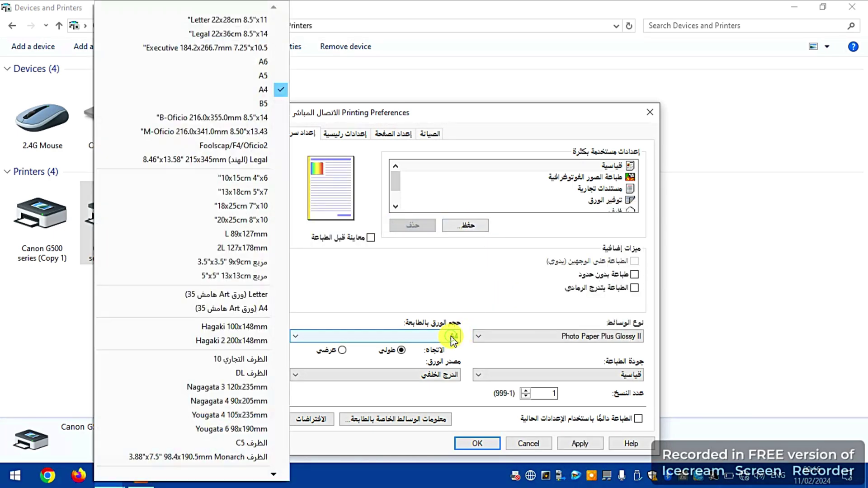
{"action": "left_click", "coordinate": [453, 336]}
{"action": "left_click", "coordinate": [453, 338]}
{"action": "left_click", "coordinate": [454, 338]}
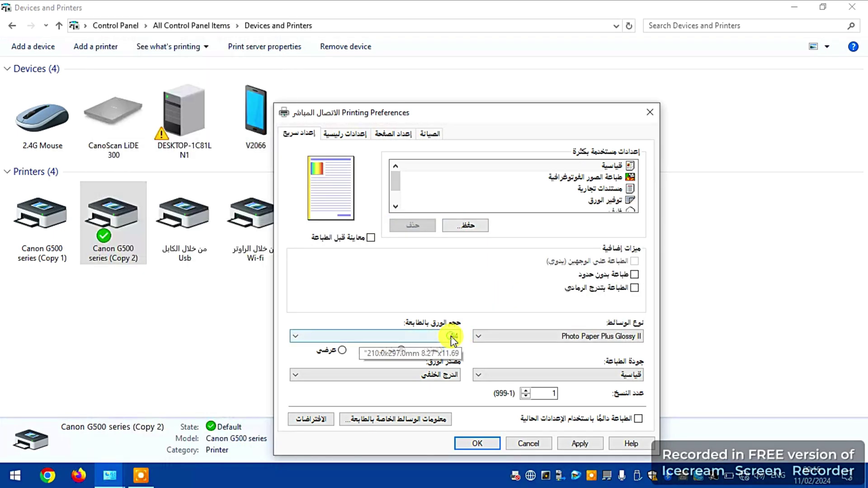
{"action": "left_click", "coordinate": [617, 384]}
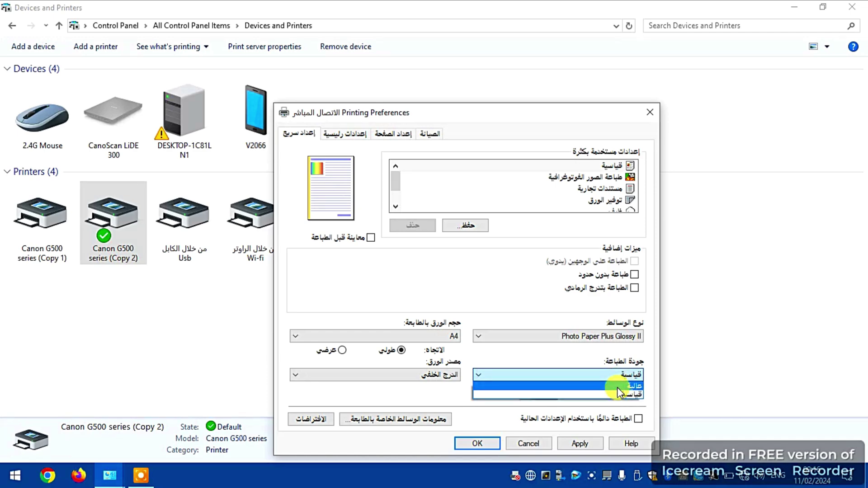
{"action": "left_click", "coordinate": [617, 386]}
{"action": "left_click", "coordinate": [620, 376]}
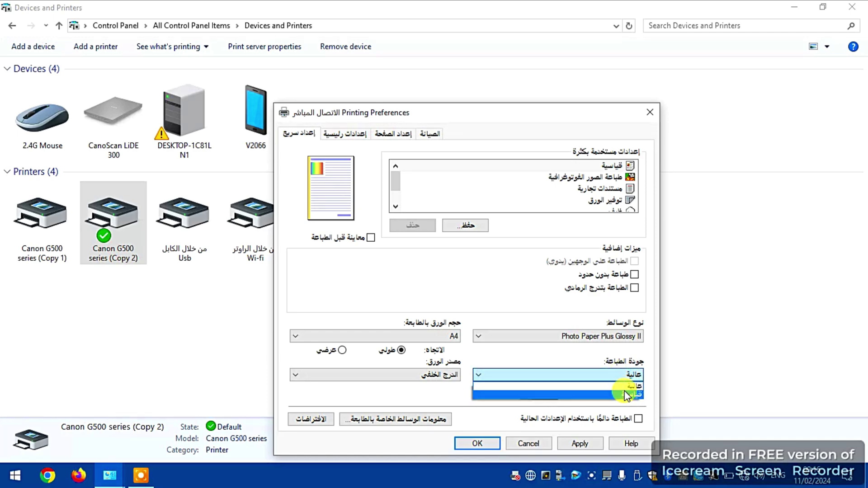
{"action": "left_click", "coordinate": [626, 394]}
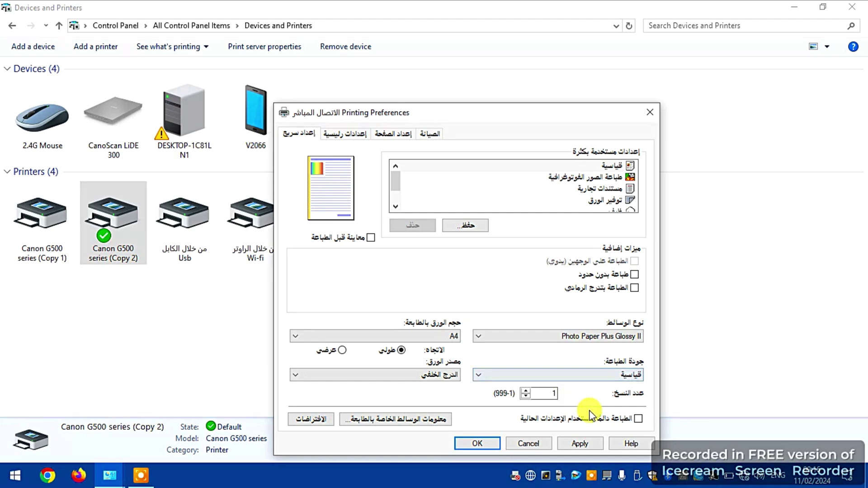
{"action": "left_click", "coordinate": [579, 443]}
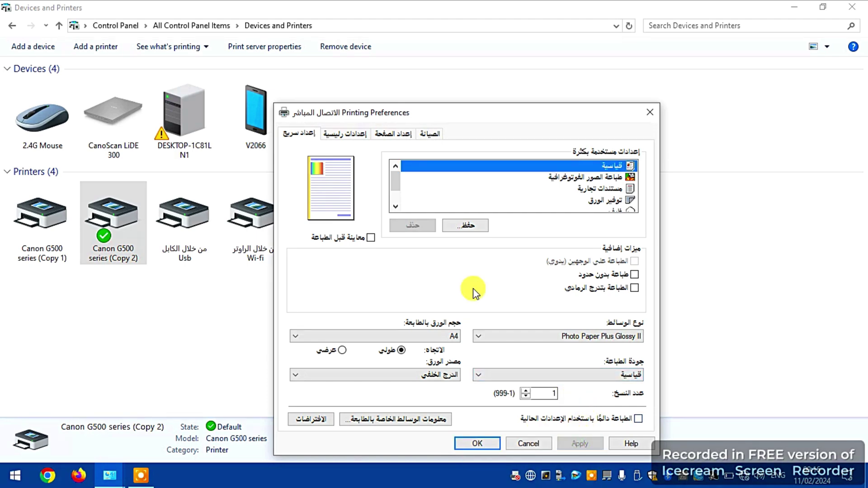
Leave borderless printing off, save the preferences, and open the network panel.
{"action": "left_click", "coordinate": [634, 275]}
{"action": "left_click", "coordinate": [391, 289]}
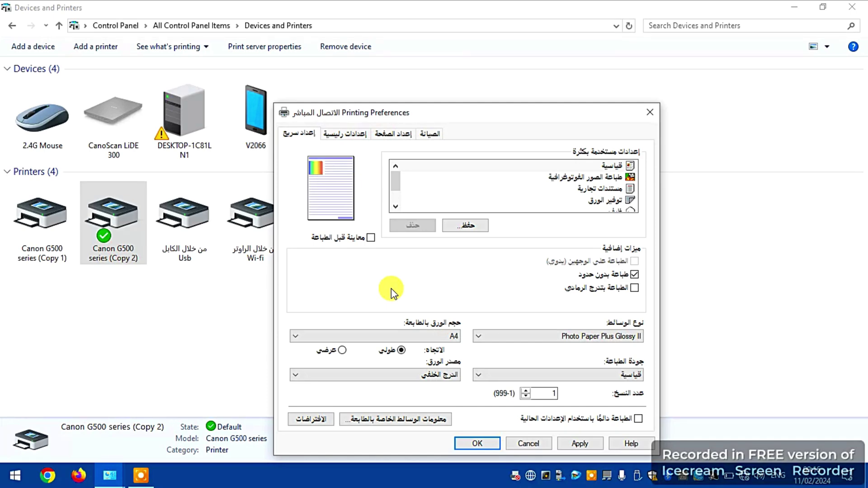
{"action": "key", "text": "space"}
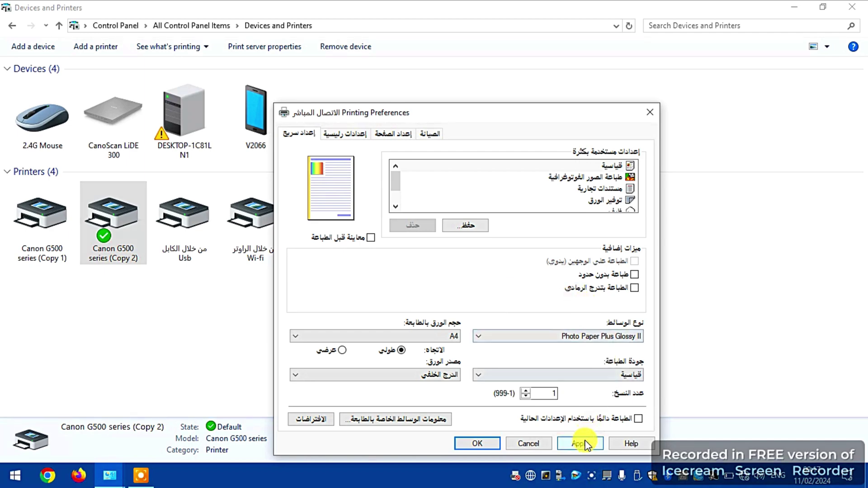
{"action": "left_click", "coordinate": [482, 444]}
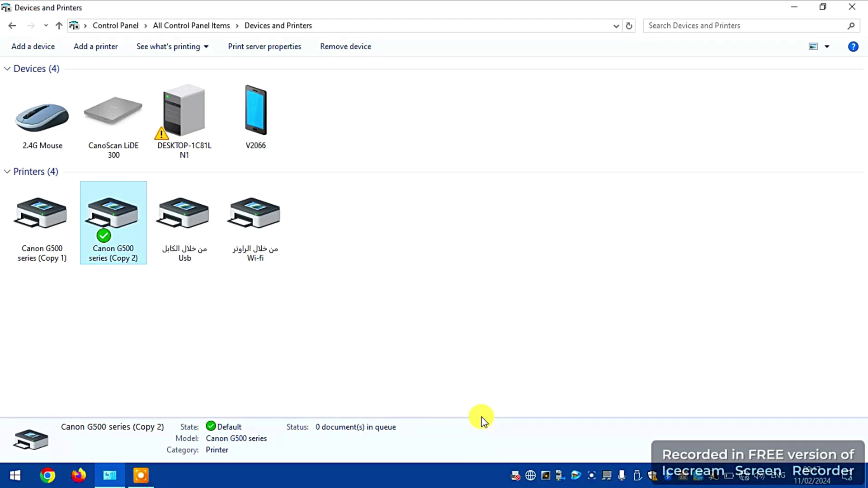
{"action": "left_click", "coordinate": [744, 477]}
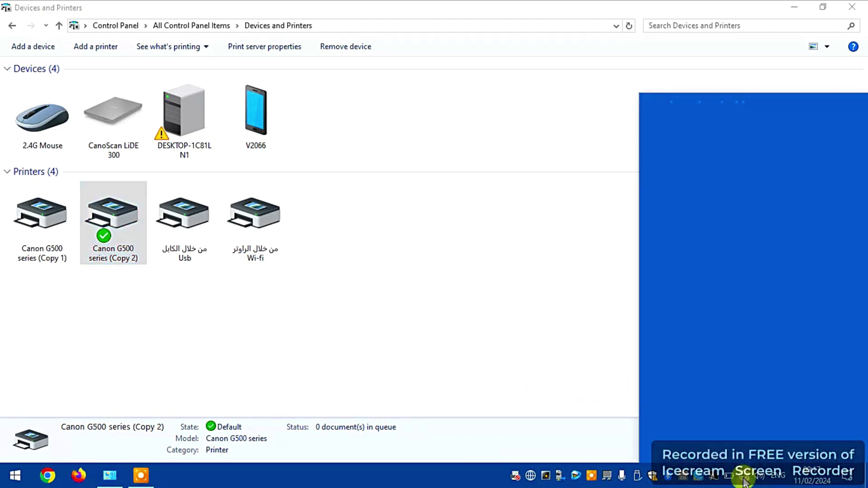